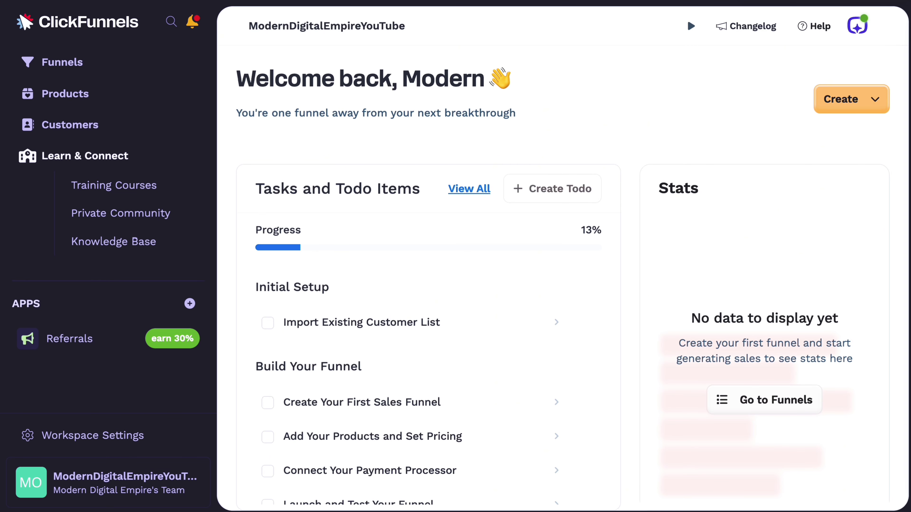
- Go to the Funnels area and start the Smart Funnel Builder
{"action": "scroll", "coordinate": [563, 287], "scroll_direction": "down", "scroll_amount": 3}
{"action": "scroll", "coordinate": [563, 287], "scroll_direction": "up", "scroll_amount": 2}
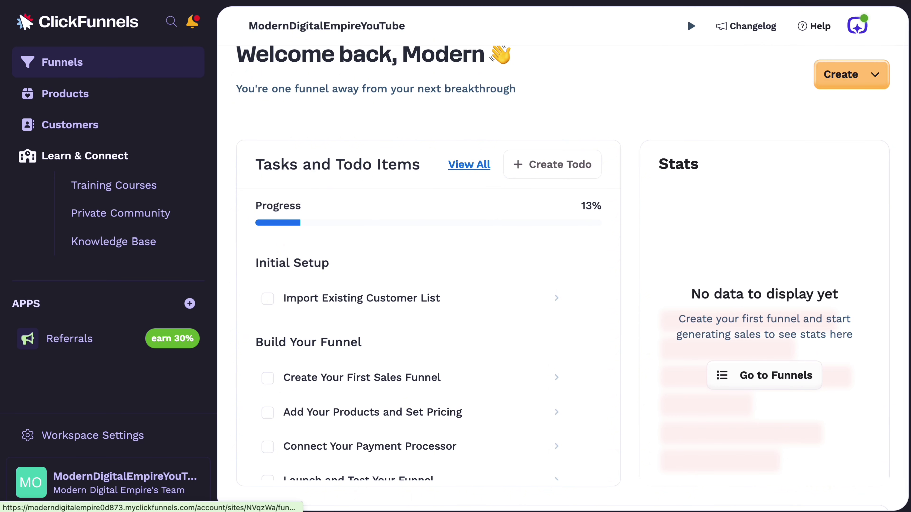
{"action": "left_click", "coordinate": [62, 62]}
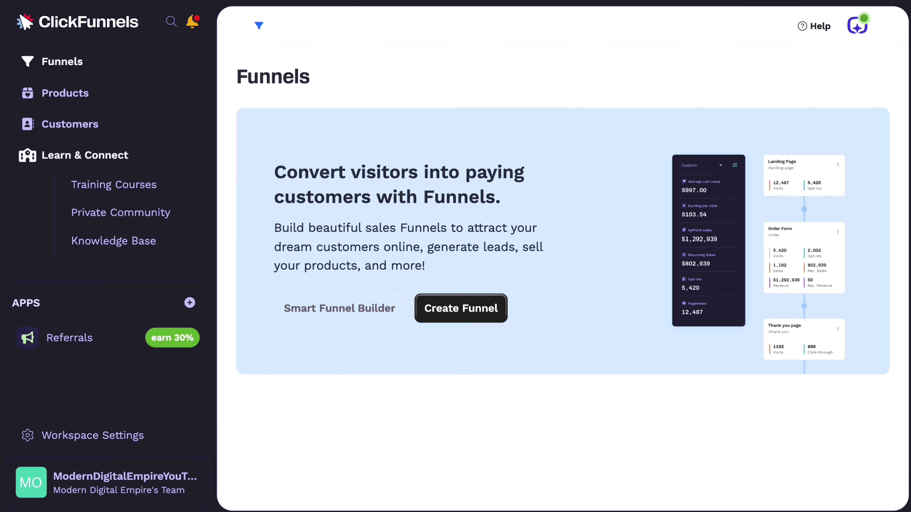
{"action": "left_click", "coordinate": [339, 308]}
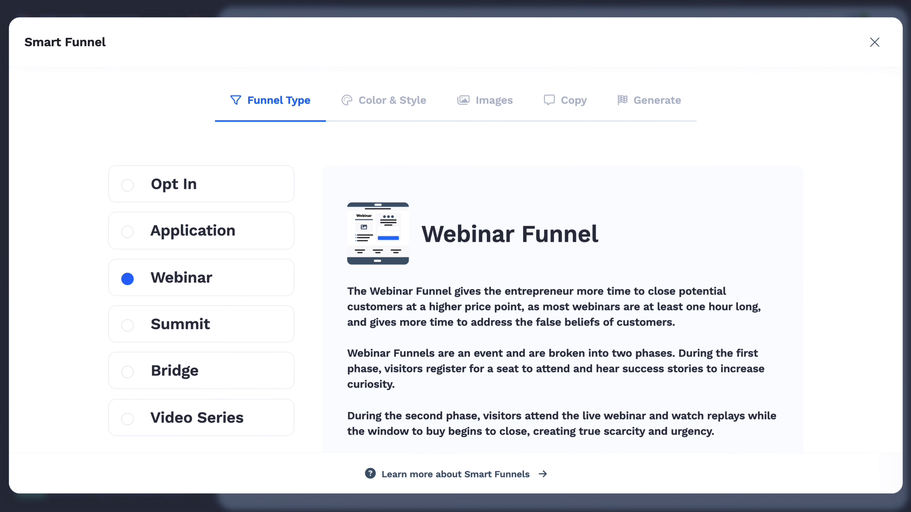
- Compare the Application and Summit funnel types, choose the Opt In type and continue to colour and style
{"action": "scroll", "coordinate": [508, 259], "scroll_direction": "down", "scroll_amount": 1}
{"action": "left_click", "coordinate": [201, 194]}
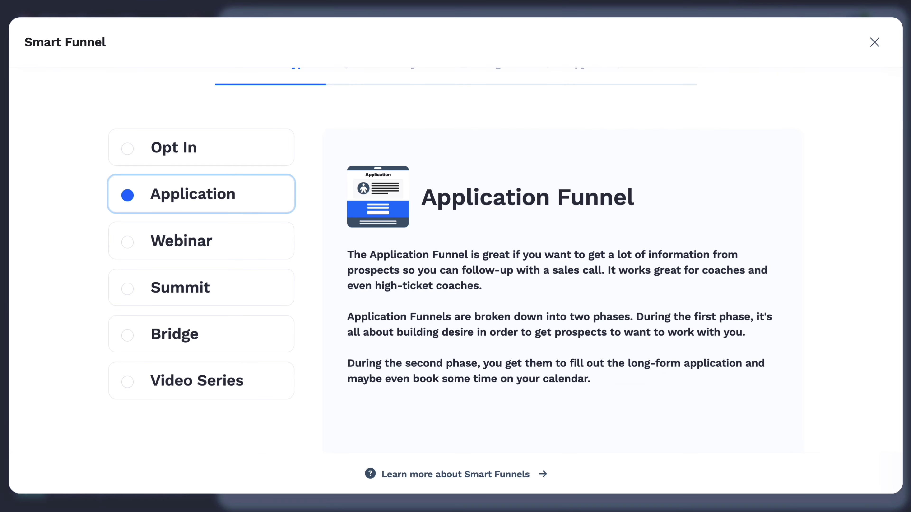
{"action": "left_click", "coordinate": [201, 287]}
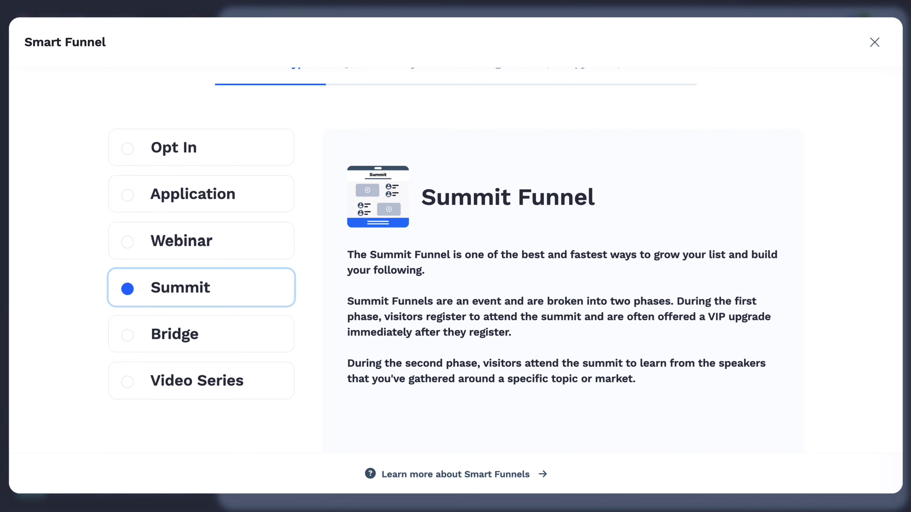
{"action": "left_click", "coordinate": [201, 148]}
{"action": "scroll", "coordinate": [456, 261], "scroll_direction": "down", "scroll_amount": 2}
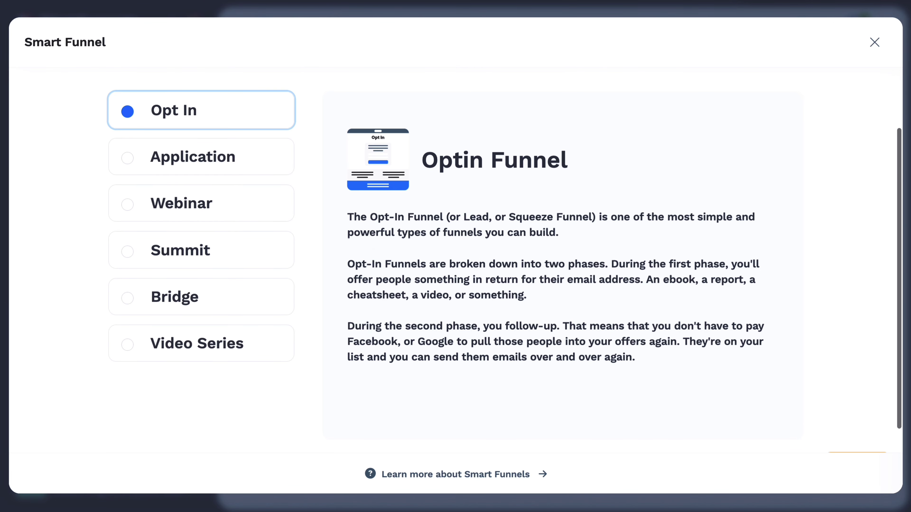
{"action": "left_click", "coordinate": [856, 439]}
- Set a dark navy main brand colour with the Rounded style, and use Isometric 3D for the funnel images
{"action": "left_click", "coordinate": [278, 275]}
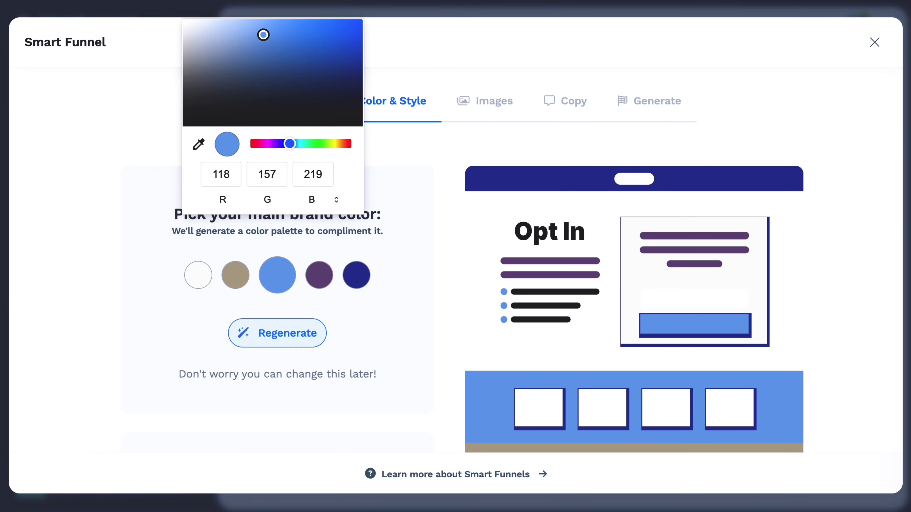
{"action": "left_click", "coordinate": [285, 76]}
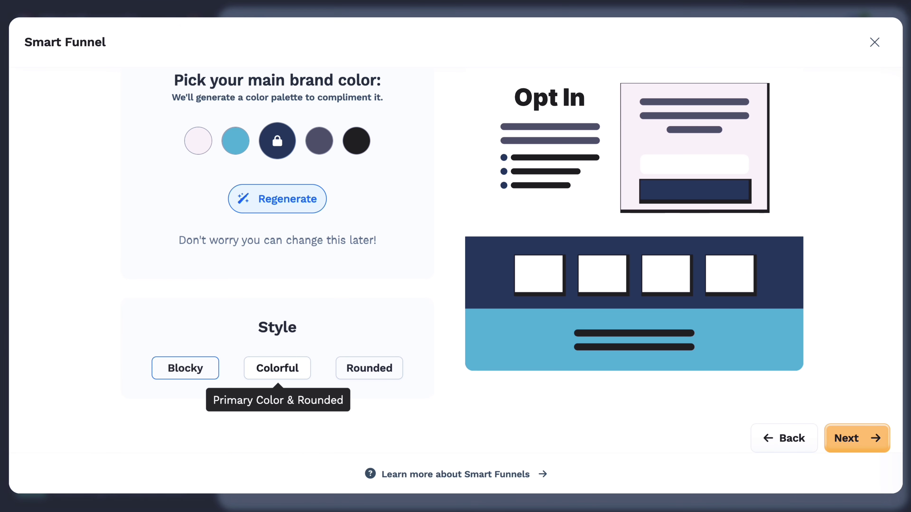
{"action": "left_click", "coordinate": [277, 368]}
{"action": "left_click", "coordinate": [369, 368]}
{"action": "scroll", "coordinate": [370, 368], "scroll_direction": "up", "scroll_amount": 1}
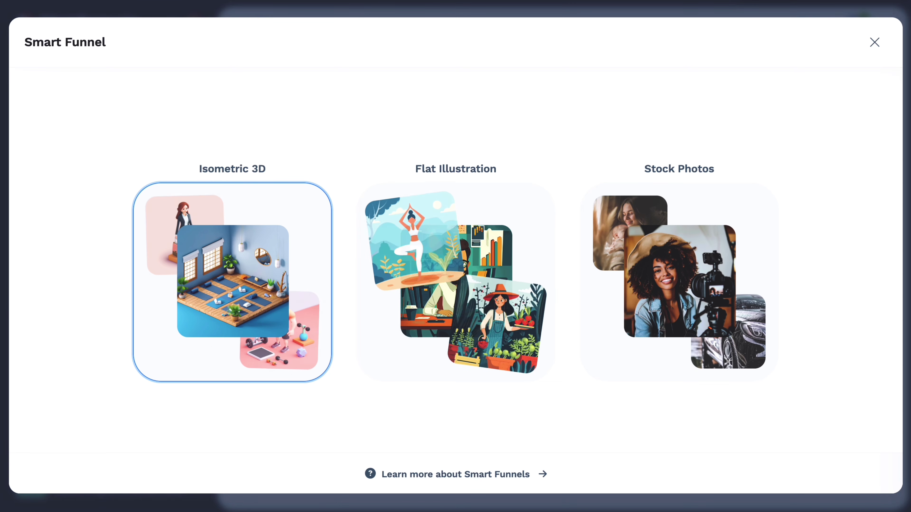
{"action": "scroll", "coordinate": [456, 284], "scroll_direction": "down", "scroll_amount": 2}
{"action": "left_click", "coordinate": [856, 437]}
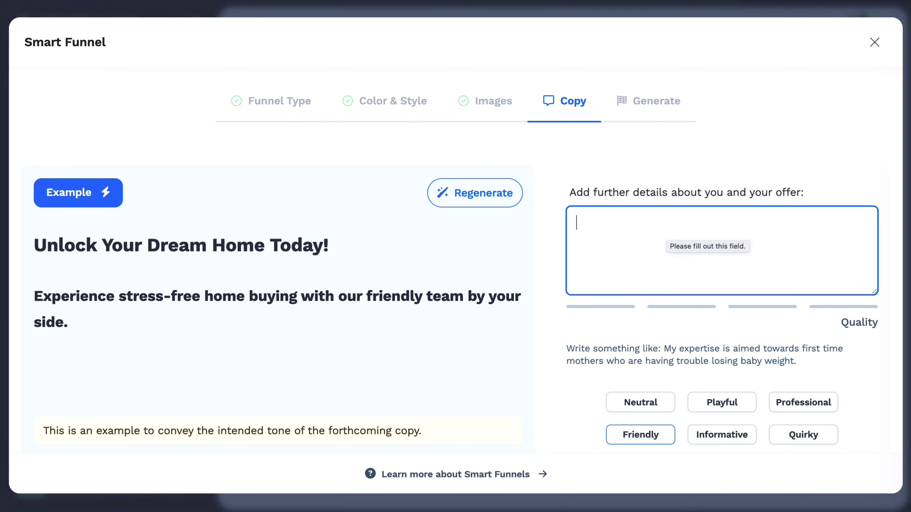
- Describe the offer as "eBook and courses to figure out the right side hustle for you", choose the Professional tone and create the funnel
{"action": "type", "text": "eBook and courses to figure out the right side hustle for you"}
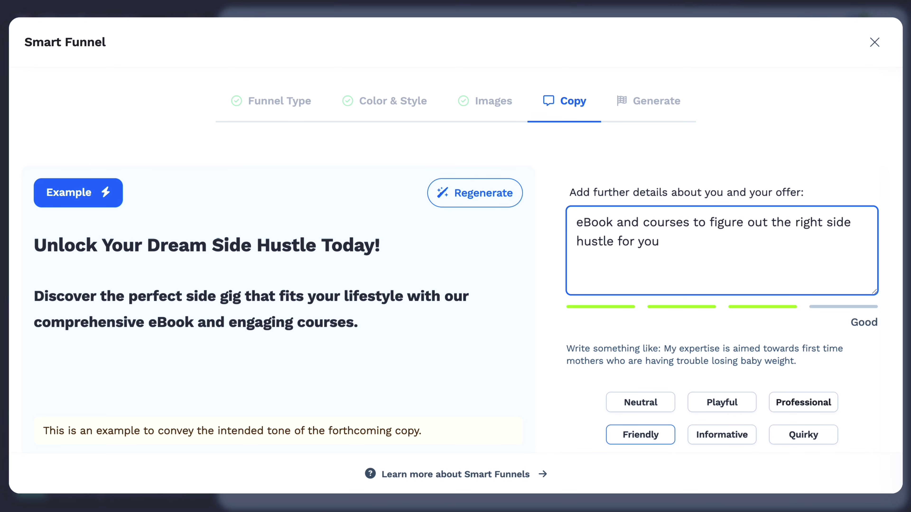
{"action": "left_click", "coordinate": [804, 402]}
{"action": "scroll", "coordinate": [803, 402], "scroll_direction": "down", "scroll_amount": 2}
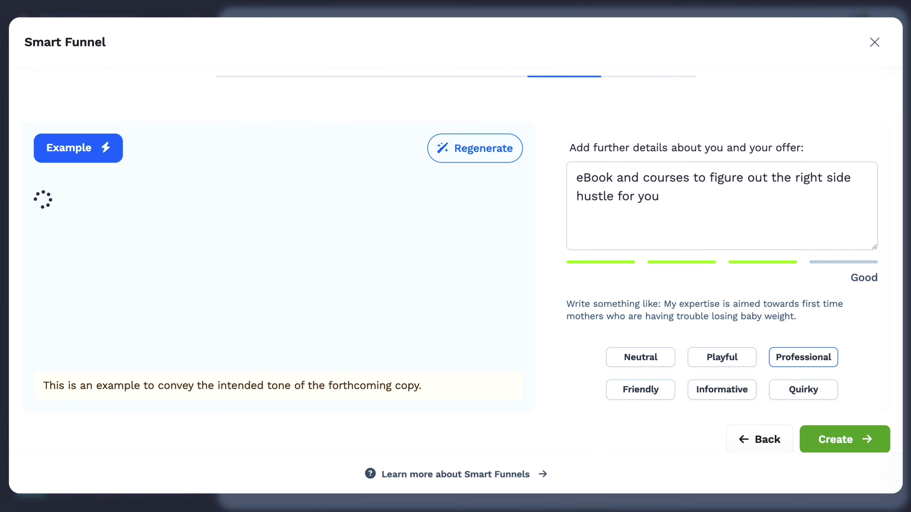
{"action": "left_click", "coordinate": [843, 439]}
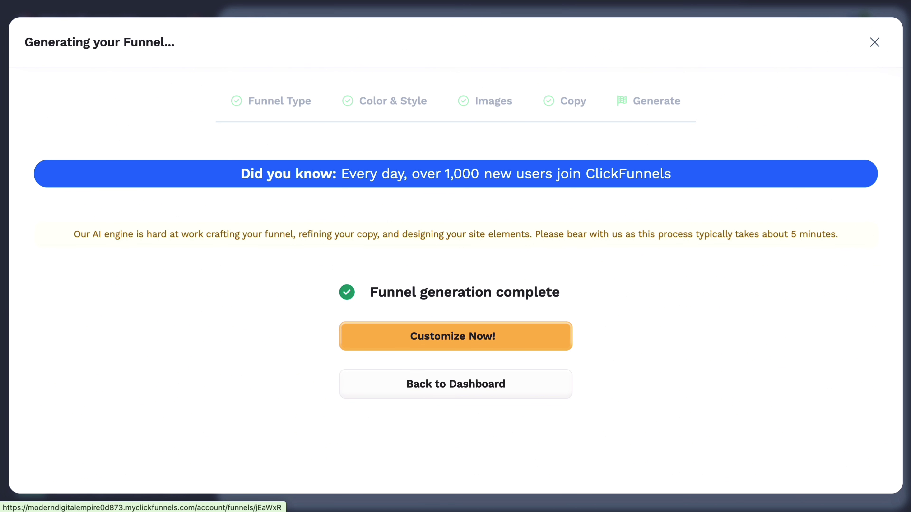
- Open the generated funnel for customization and open its squeeze page in the editor
{"action": "left_click", "coordinate": [455, 336]}
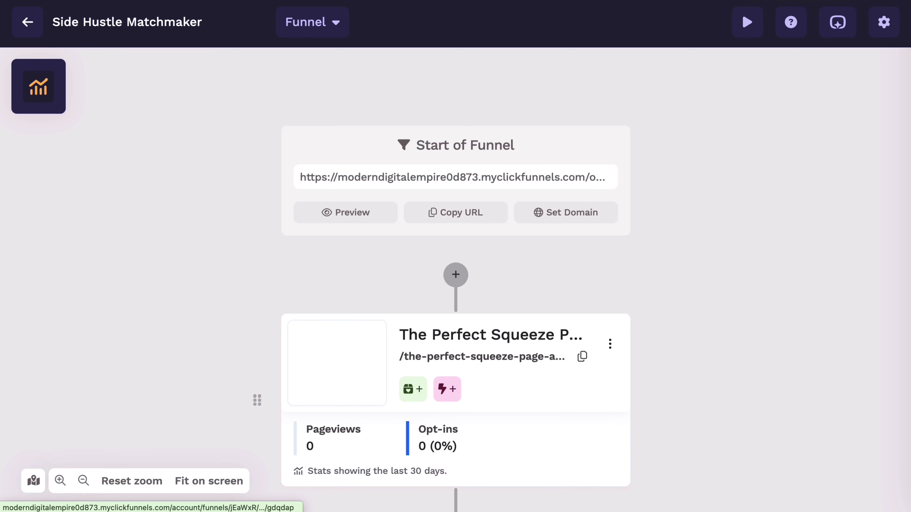
{"action": "scroll", "coordinate": [455, 336], "scroll_direction": "down", "scroll_amount": 2}
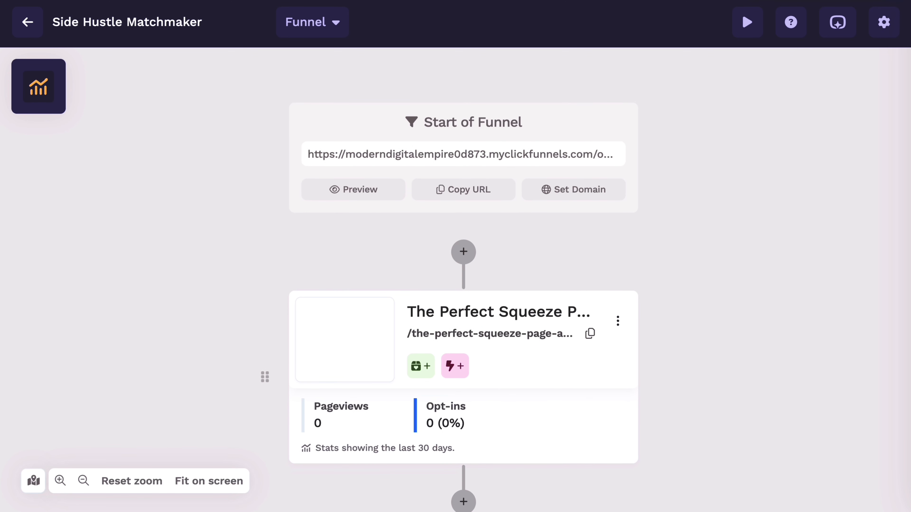
{"action": "scroll", "coordinate": [462, 287], "scroll_direction": "down", "scroll_amount": 3}
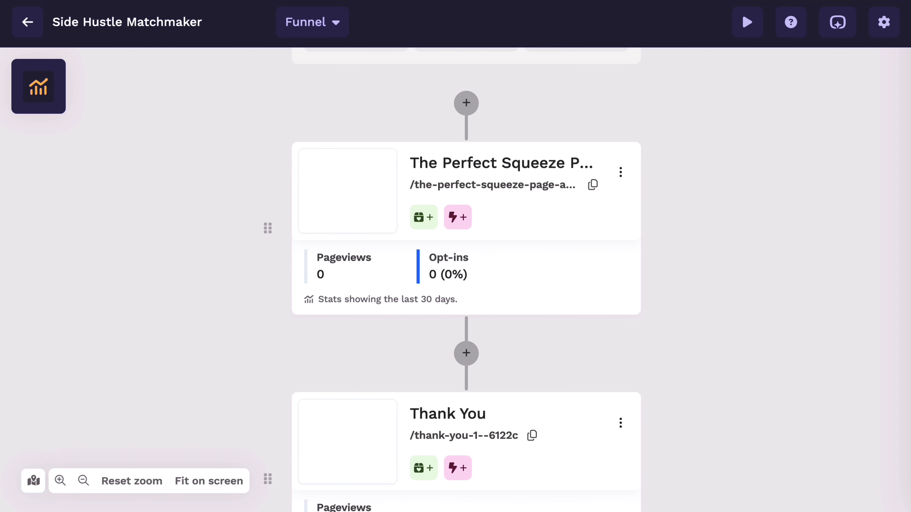
{"action": "scroll", "coordinate": [462, 287], "scroll_direction": "down", "scroll_amount": 2}
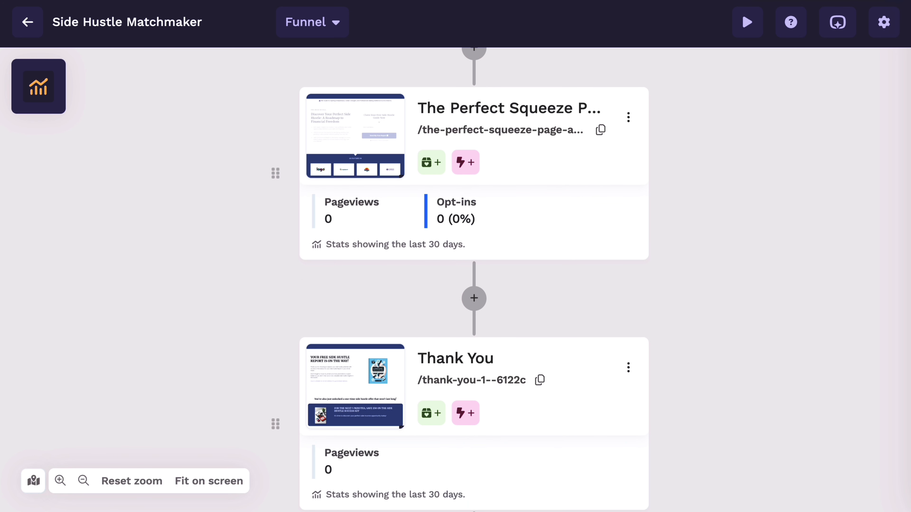
{"action": "left_click", "coordinate": [509, 108]}
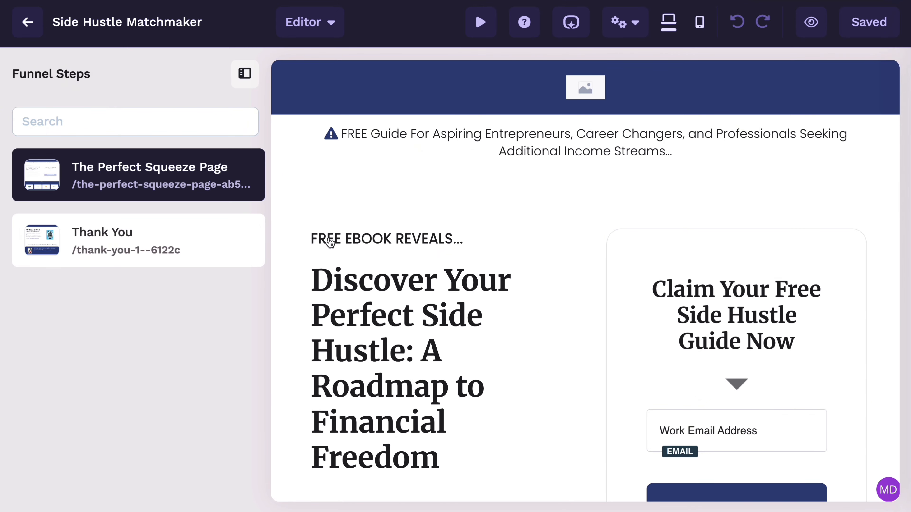
- Review the generated copy and sections of the squeeze page, dismissing the section picker
{"action": "scroll", "coordinate": [329, 243], "scroll_direction": "down", "scroll_amount": 1}
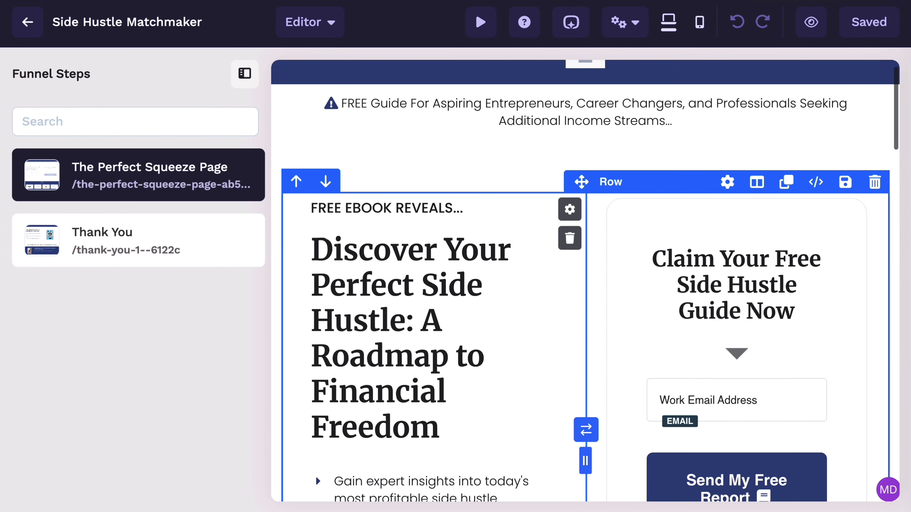
{"action": "scroll", "coordinate": [434, 265], "scroll_direction": "down", "scroll_amount": 5}
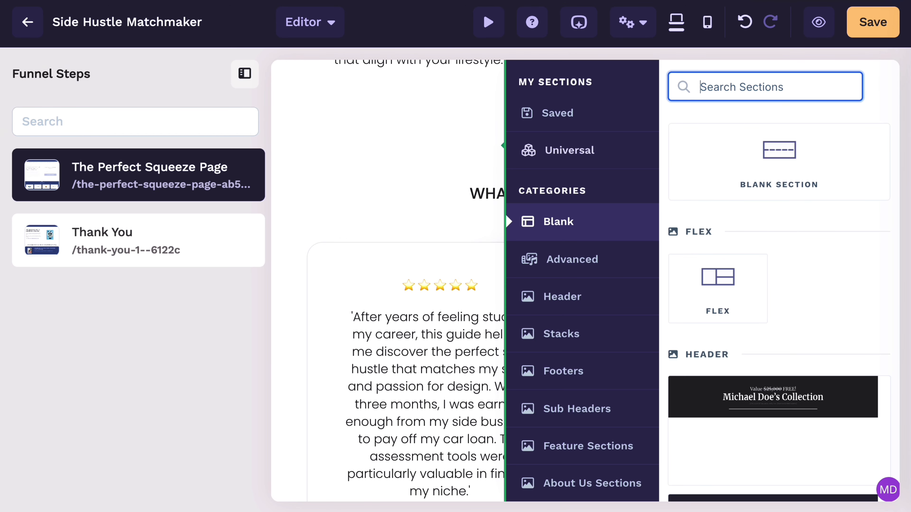
{"action": "left_click", "coordinate": [445, 154]}
{"action": "scroll", "coordinate": [444, 155], "scroll_direction": "up", "scroll_amount": 5}
{"action": "scroll", "coordinate": [584, 280], "scroll_direction": "up", "scroll_amount": 5}
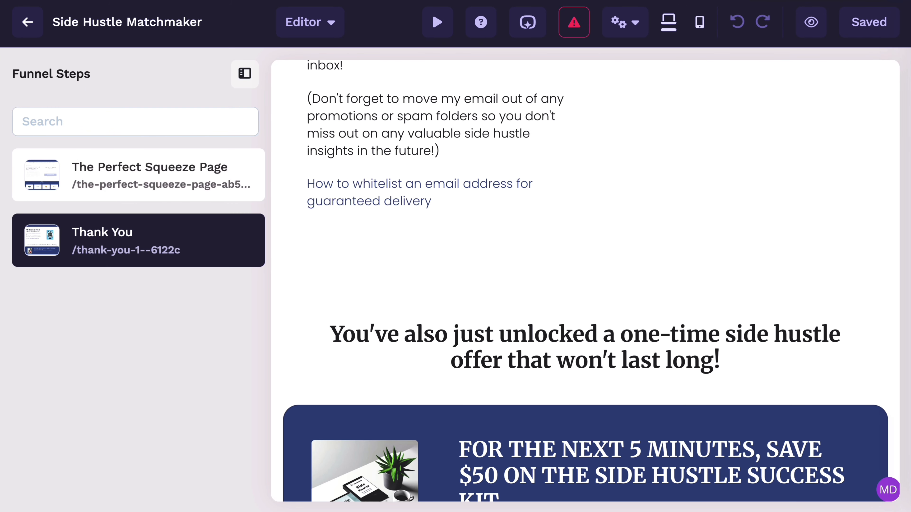
- Review the Thank You page's one-time offer and bonus sections, and select the text below the limited-time price heading
{"action": "scroll", "coordinate": [584, 279], "scroll_direction": "down", "scroll_amount": 10}
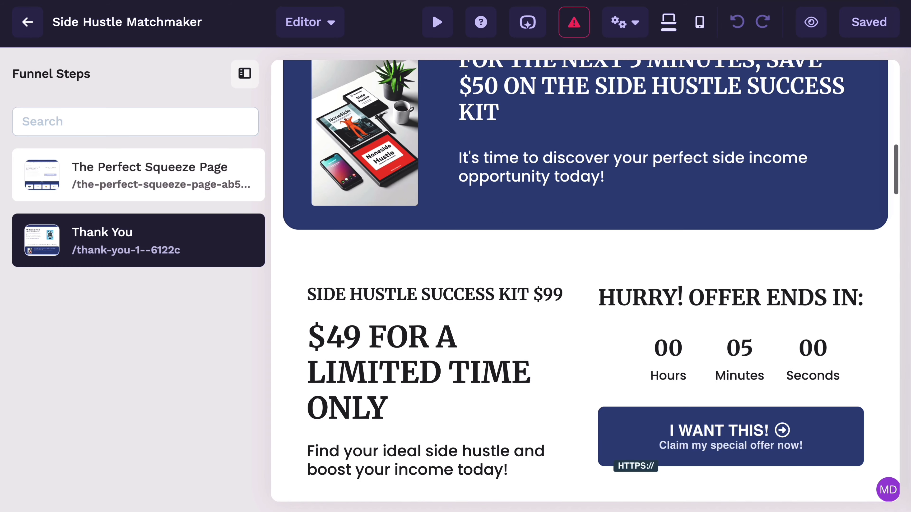
{"action": "scroll", "coordinate": [585, 280], "scroll_direction": "down", "scroll_amount": 20}
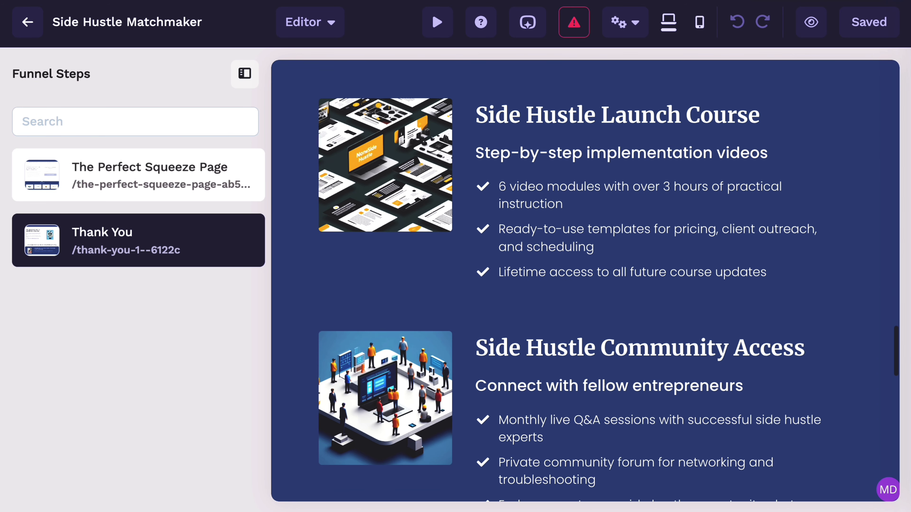
{"action": "scroll", "coordinate": [387, 359], "scroll_direction": "up", "scroll_amount": 20}
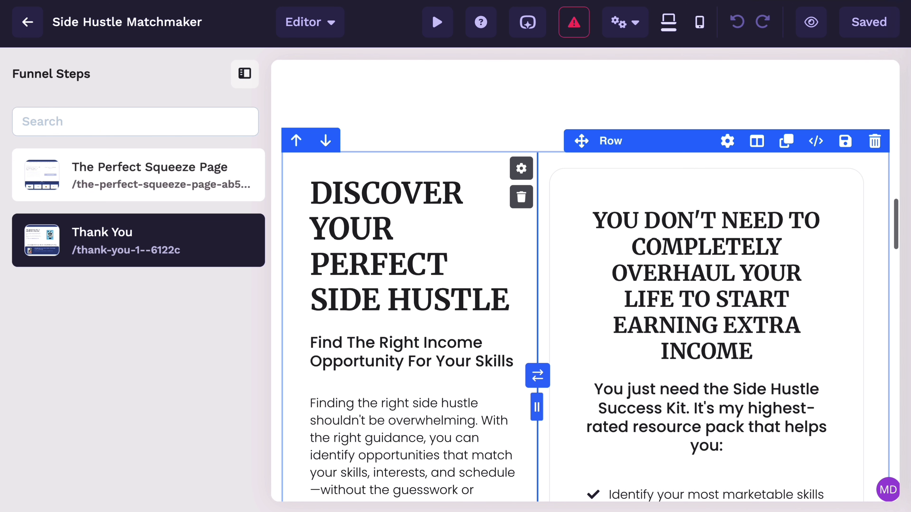
{"action": "scroll", "coordinate": [441, 237], "scroll_direction": "up", "scroll_amount": 6}
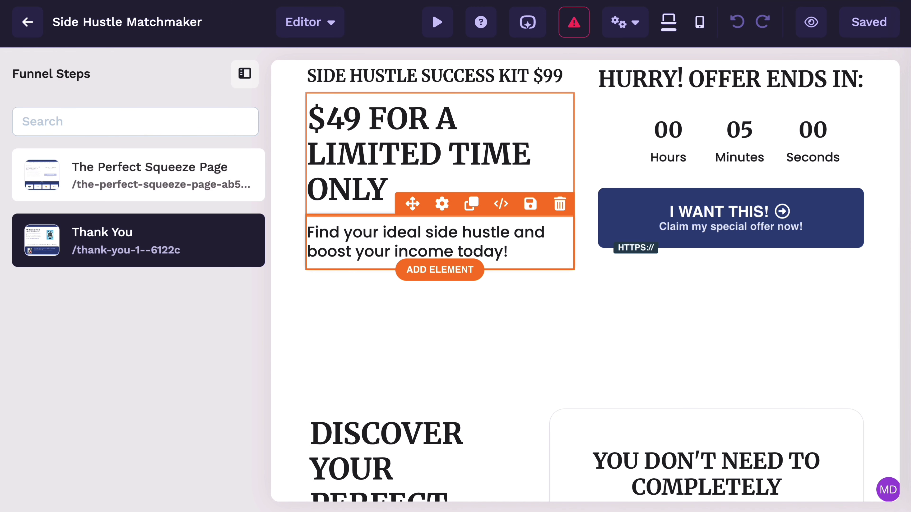
{"action": "double_click", "coordinate": [425, 241]}
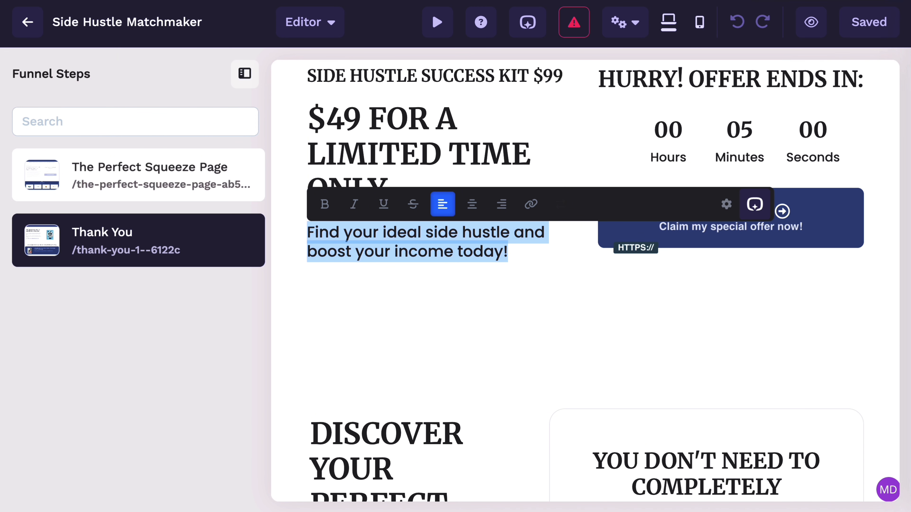
{"action": "scroll", "coordinate": [584, 280], "scroll_direction": "up", "scroll_amount": 10}
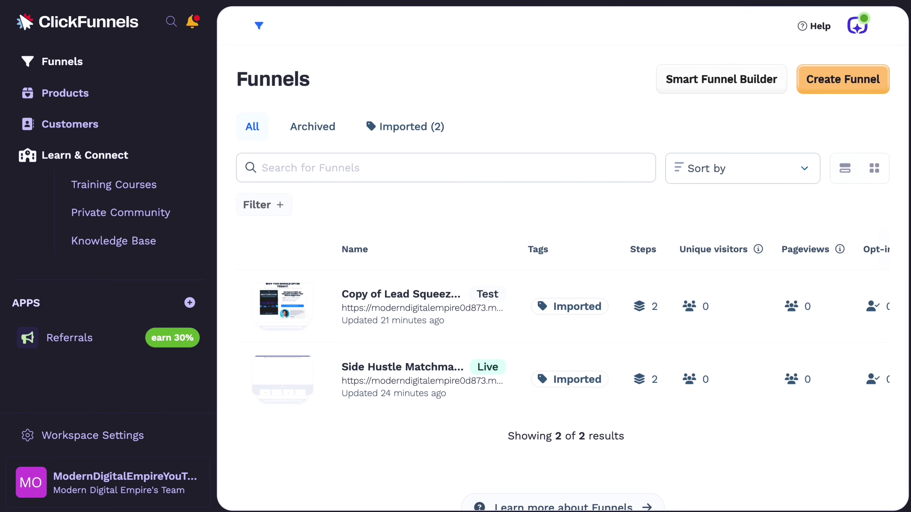
- Start creating another funnel, browse the available funnel types and select the Lead "Squeeze" Funnel
{"action": "left_click", "coordinate": [843, 79]}
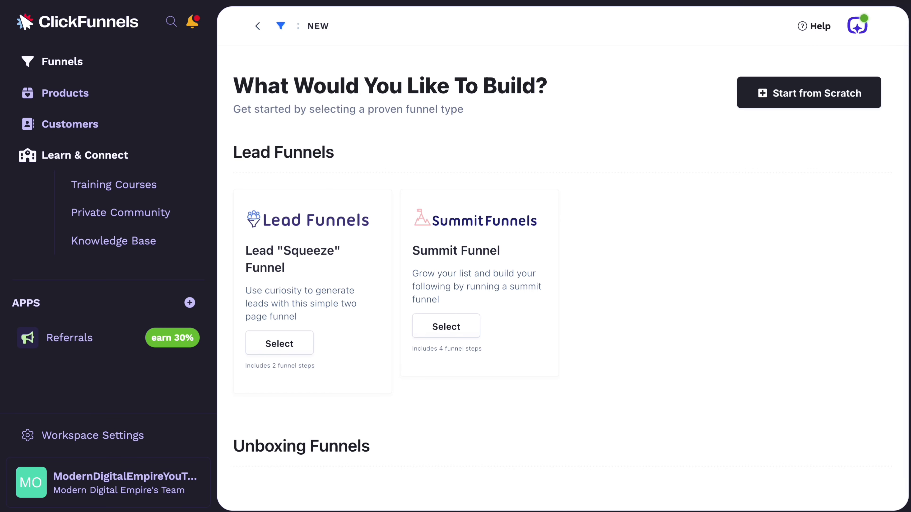
{"action": "scroll", "coordinate": [571, 262], "scroll_direction": "down", "scroll_amount": 10}
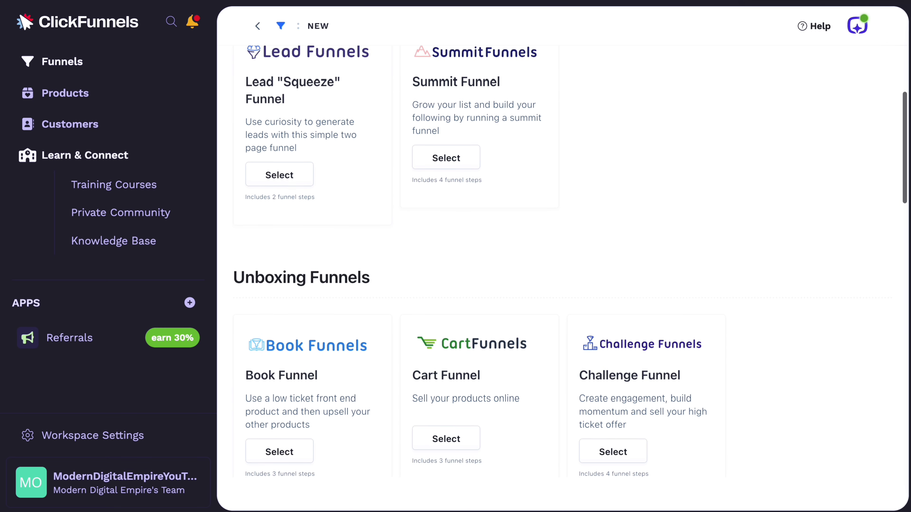
{"action": "scroll", "coordinate": [570, 261], "scroll_direction": "down", "scroll_amount": 15}
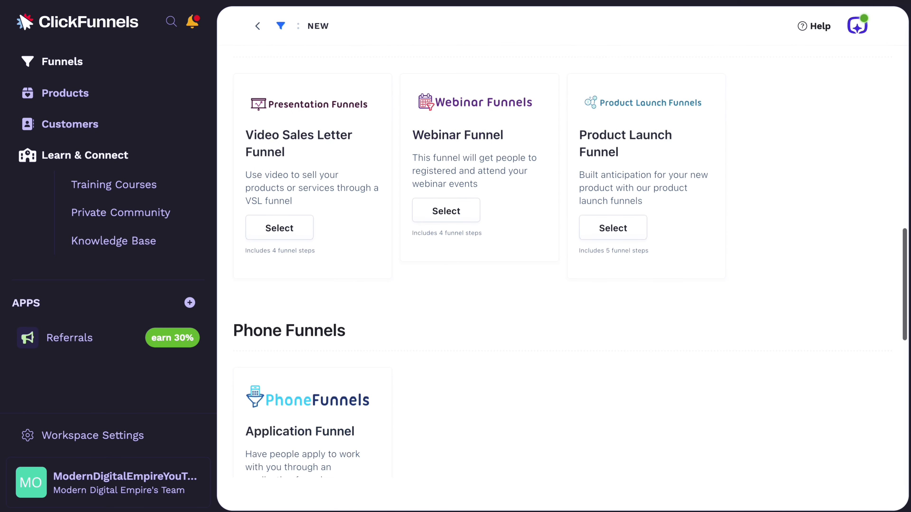
{"action": "scroll", "coordinate": [570, 262], "scroll_direction": "up", "scroll_amount": 20}
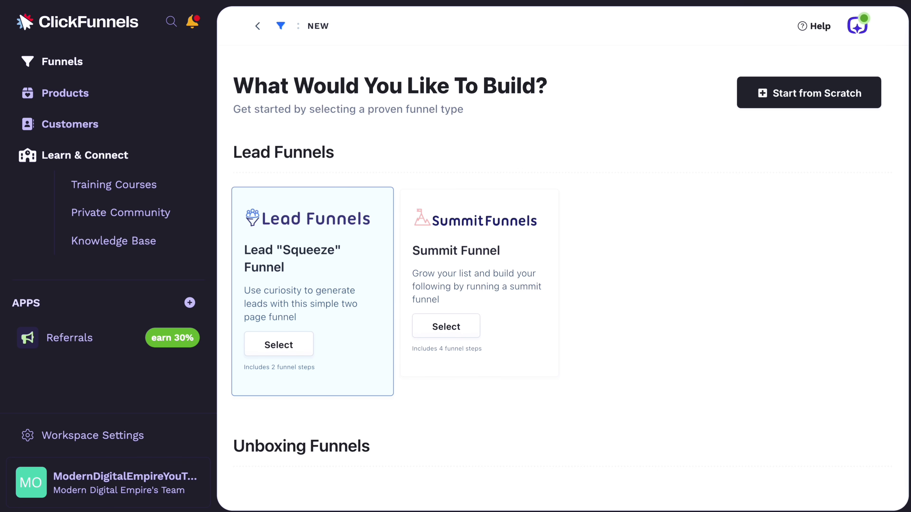
{"action": "left_click", "coordinate": [279, 345]}
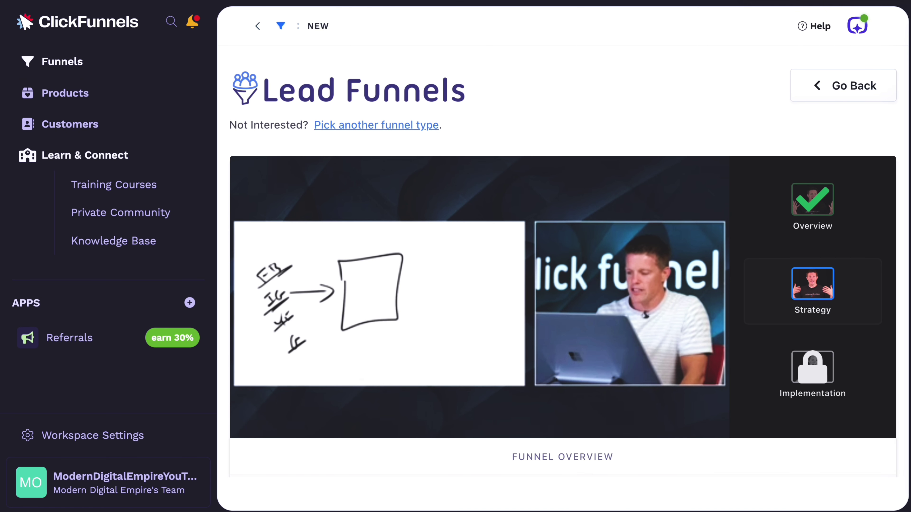
- Review the Lead Funnel's overview and install the orange Lead Squeeze Funnel template
{"action": "scroll", "coordinate": [563, 251], "scroll_direction": "down", "scroll_amount": 8}
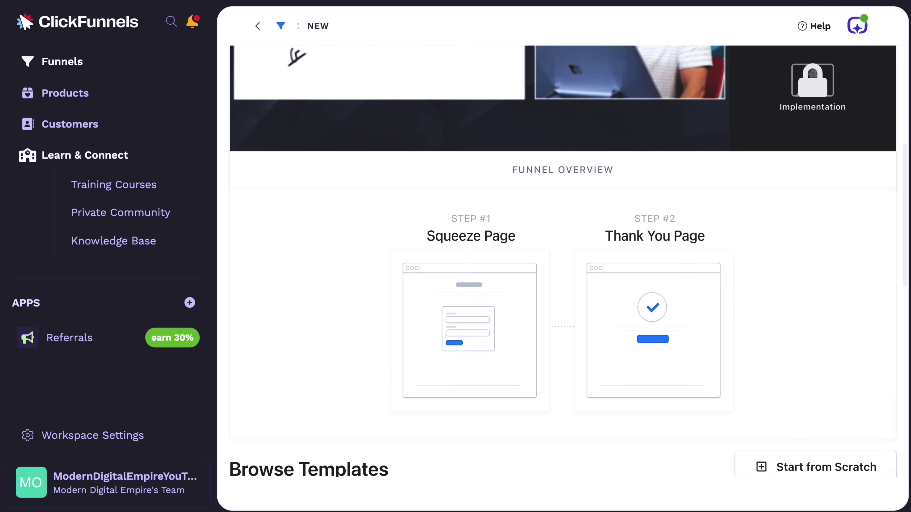
{"action": "scroll", "coordinate": [563, 251], "scroll_direction": "down", "scroll_amount": 6}
{"action": "scroll", "coordinate": [363, 465], "scroll_direction": "down", "scroll_amount": 4}
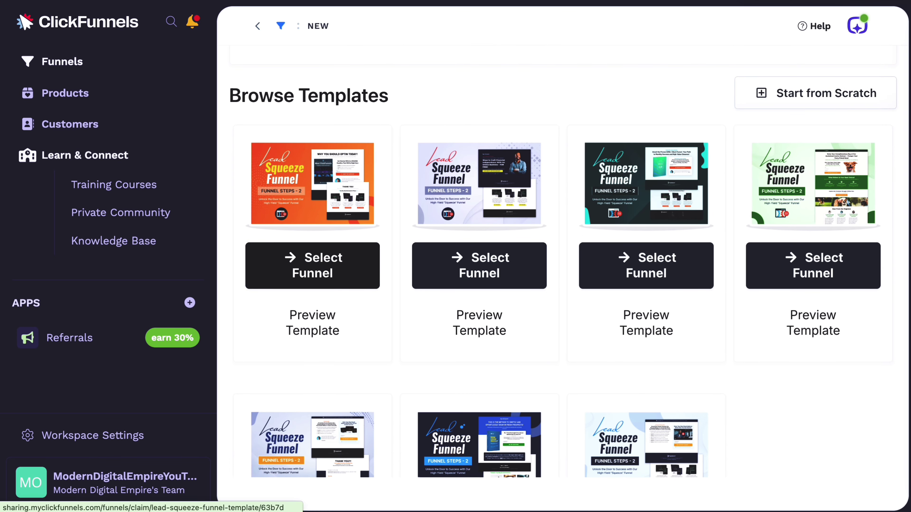
{"action": "left_click", "coordinate": [364, 464]}
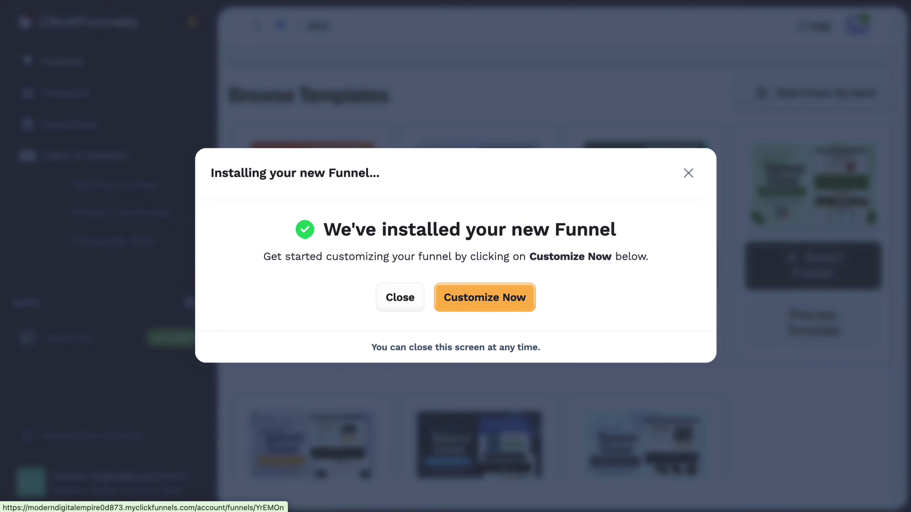
- Open the newly installed Lead Squeeze funnel for customizing and look over its Squeeze Page and Thank You Page steps
{"action": "left_click", "coordinate": [485, 297]}
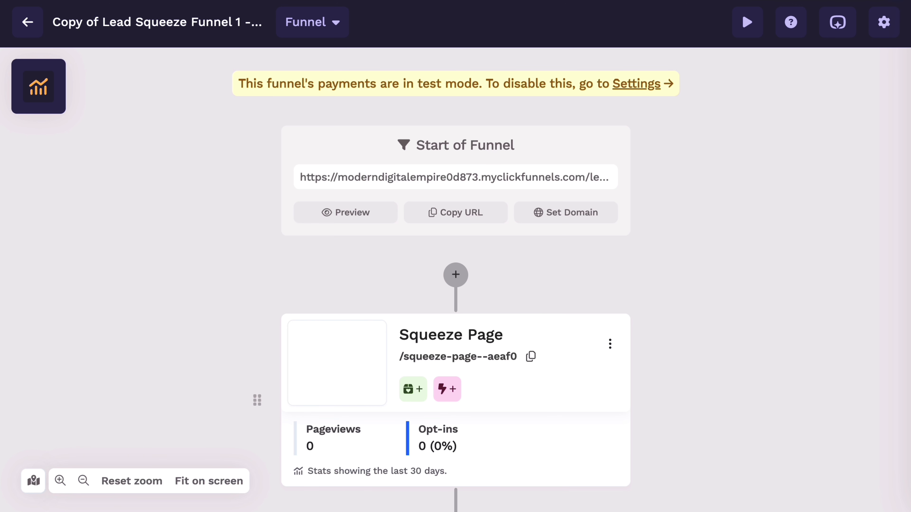
{"action": "scroll", "coordinate": [455, 287], "scroll_direction": "down", "scroll_amount": 5}
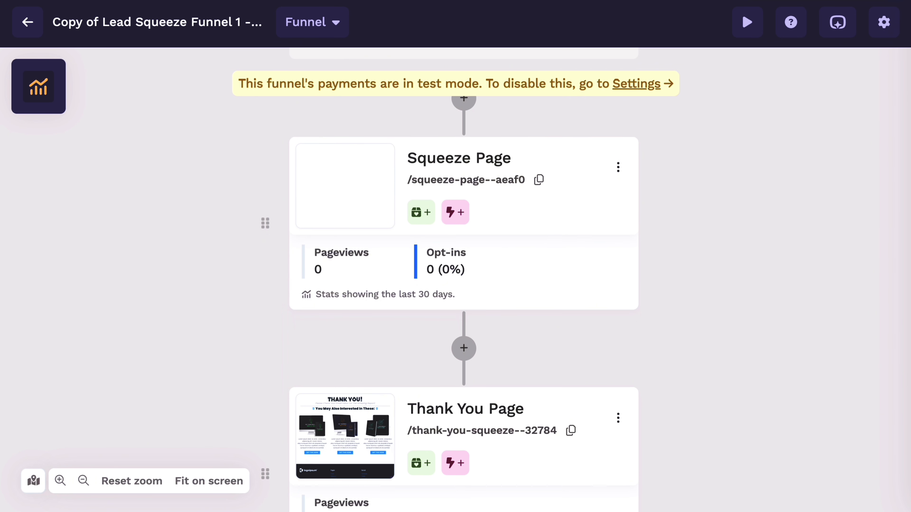
{"action": "scroll", "coordinate": [455, 287], "scroll_direction": "down", "scroll_amount": 3}
{"action": "scroll", "coordinate": [455, 287], "scroll_direction": "up", "scroll_amount": 2}
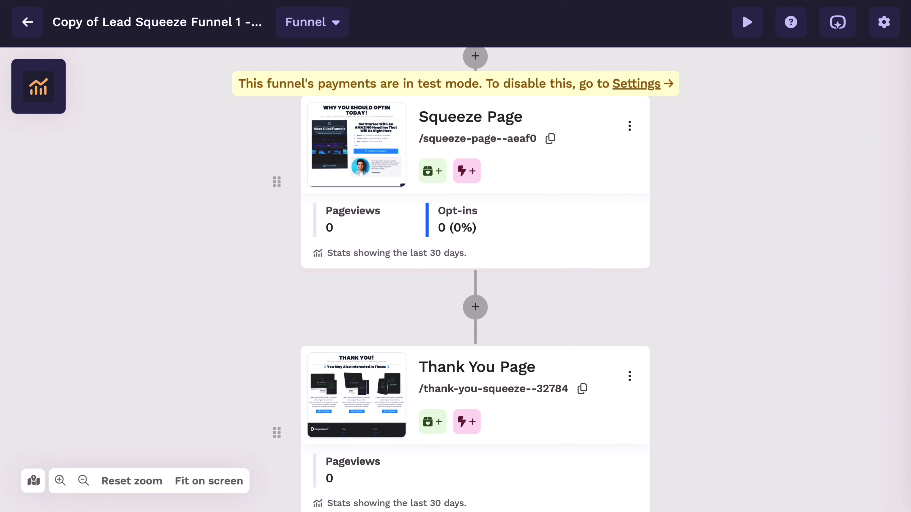
{"action": "scroll", "coordinate": [477, 287], "scroll_direction": "up", "scroll_amount": 1}
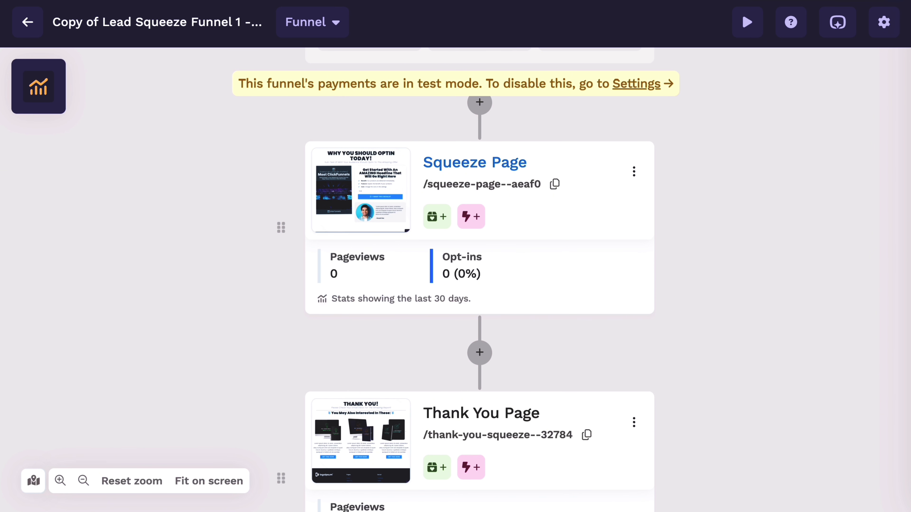
- Open the Squeeze Page in the editor and review its content from headline to footer, along with the Thank You Page
{"action": "left_click", "coordinate": [475, 162]}
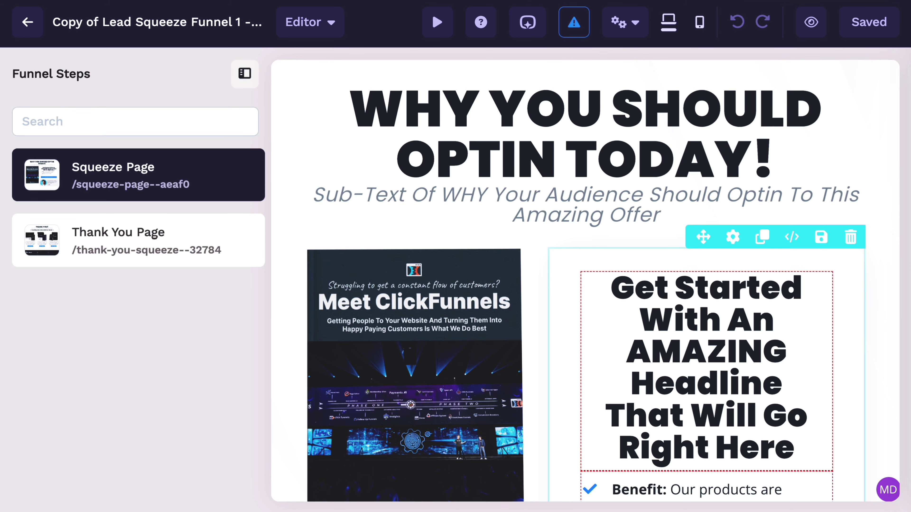
{"action": "left_click", "coordinate": [639, 319]}
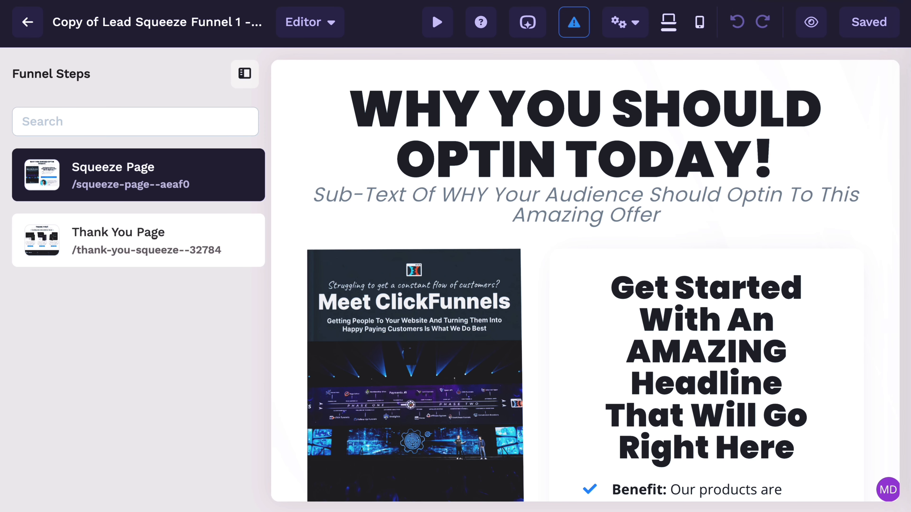
{"action": "scroll", "coordinate": [585, 280], "scroll_direction": "down", "scroll_amount": 15}
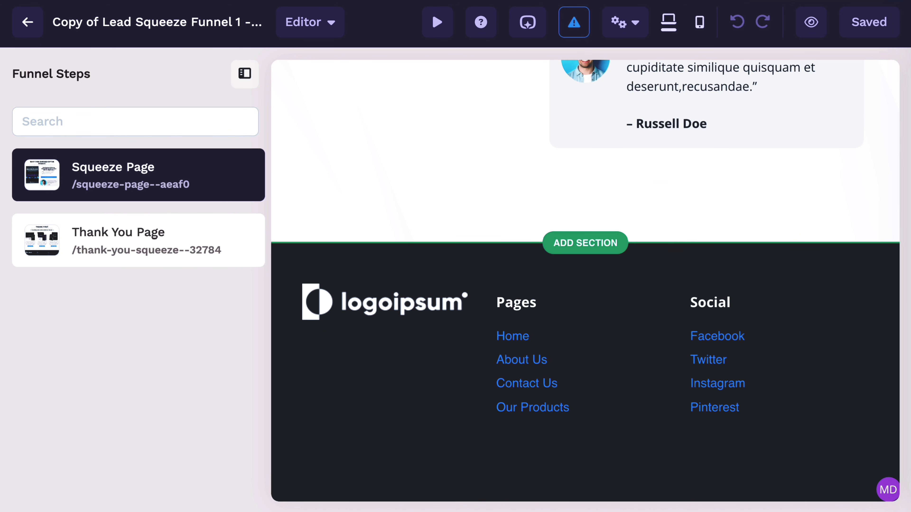
{"action": "scroll", "coordinate": [585, 251], "scroll_direction": "up", "scroll_amount": 8}
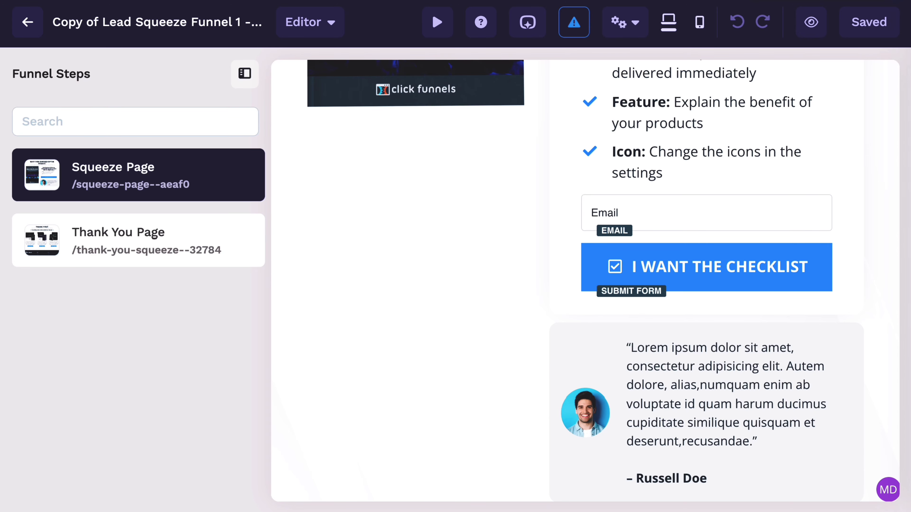
{"action": "scroll", "coordinate": [584, 280], "scroll_direction": "up", "scroll_amount": 6}
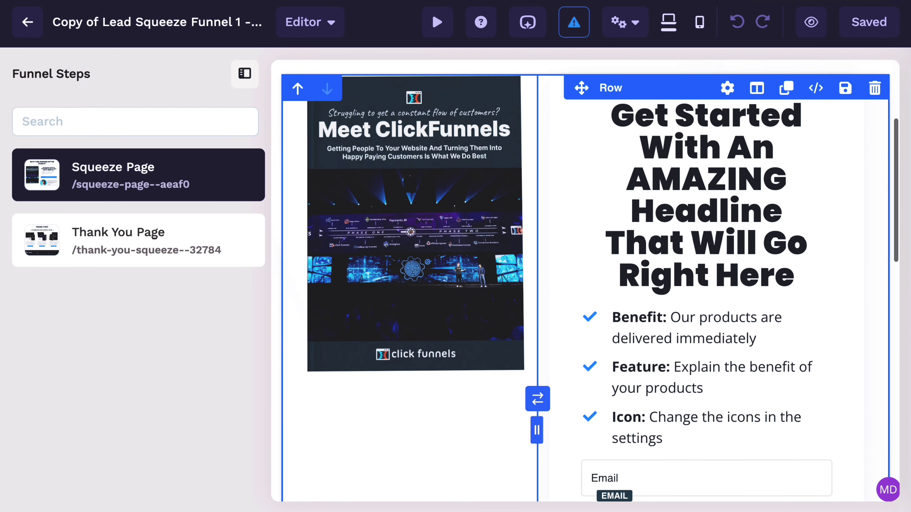
{"action": "left_click", "coordinate": [139, 241]}
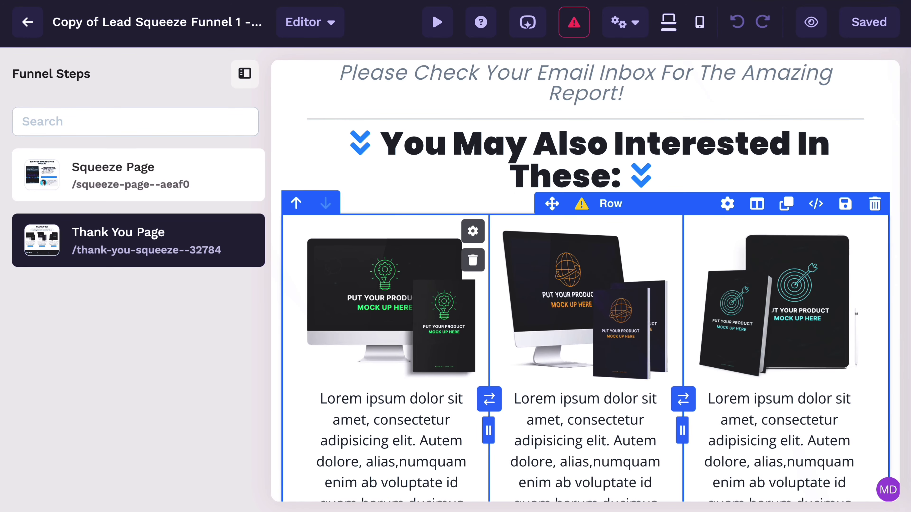
{"action": "scroll", "coordinate": [386, 359], "scroll_direction": "up", "scroll_amount": 2}
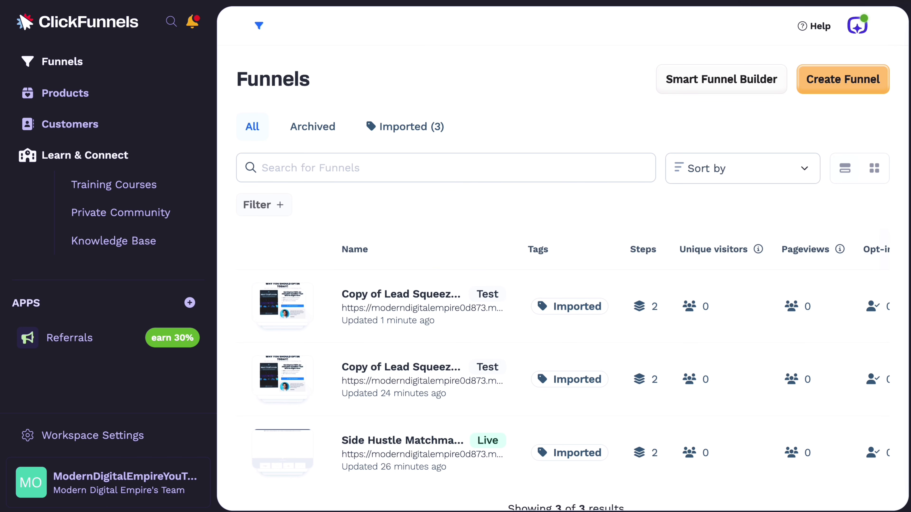
- In the workspace's domain settings, search for a free new domain with "sidehustlemasters" and dismiss the domain finder
{"action": "left_click", "coordinate": [54, 436]}
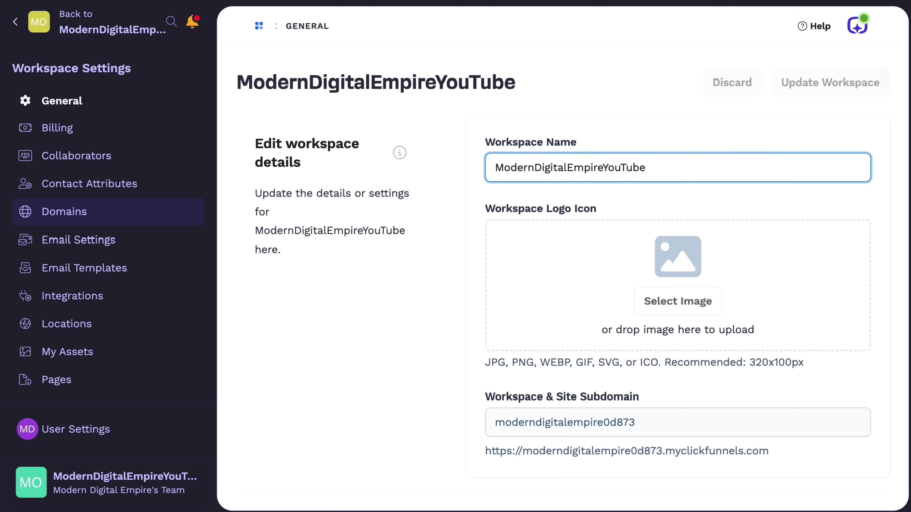
{"action": "left_click", "coordinate": [64, 212]}
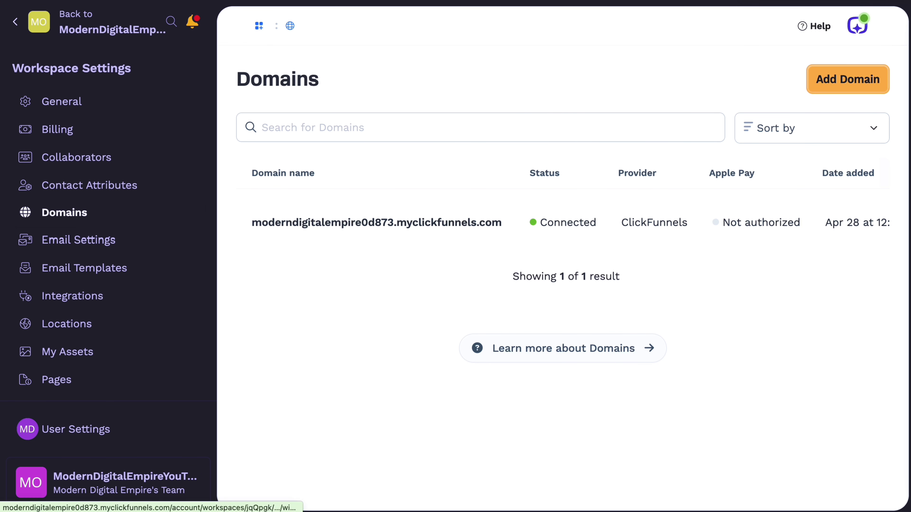
{"action": "left_click", "coordinate": [847, 79]}
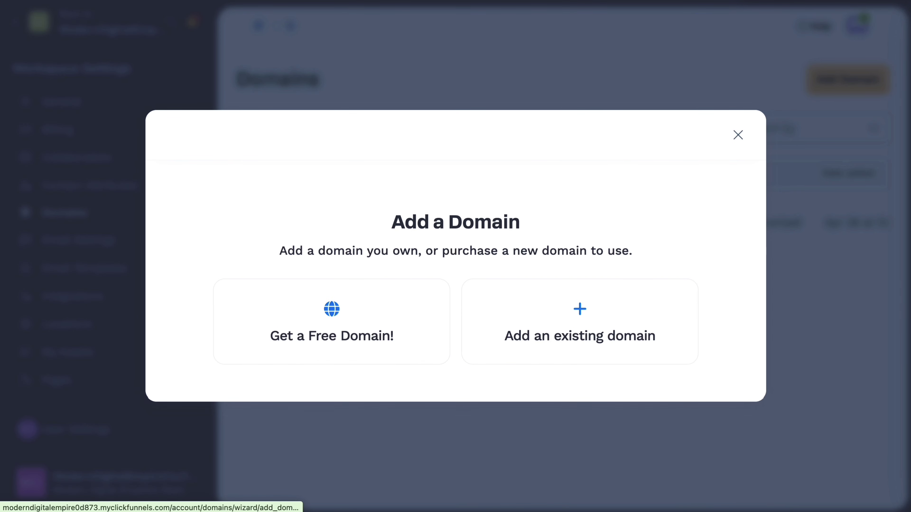
{"action": "left_click", "coordinate": [332, 323]}
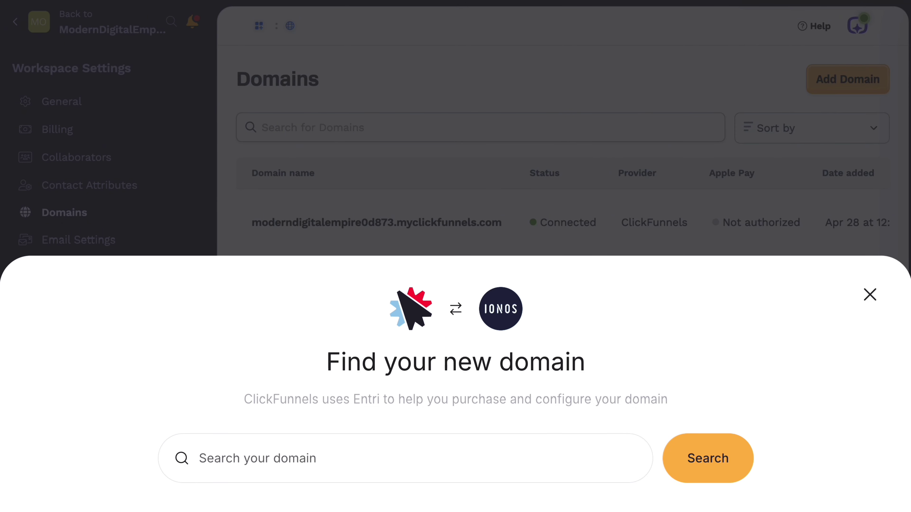
{"action": "type", "text": "sidehustlemasters"}
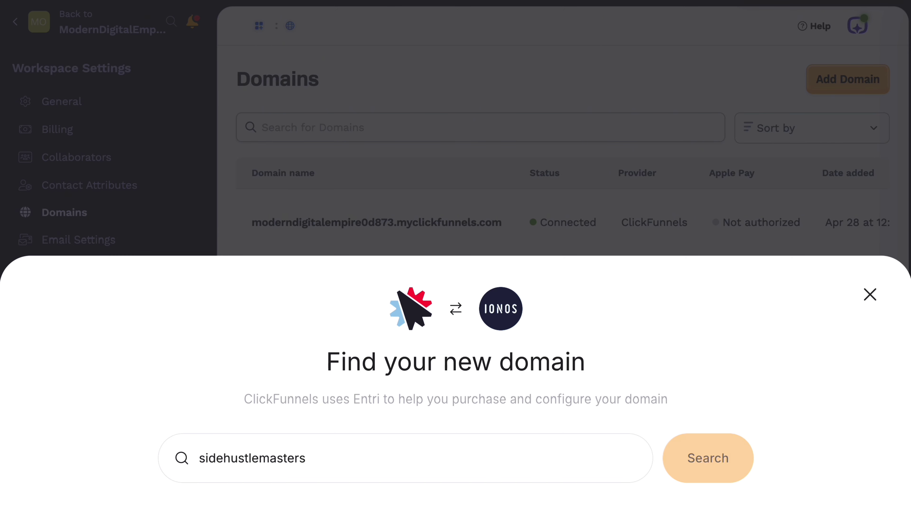
{"action": "key", "text": "Return"}
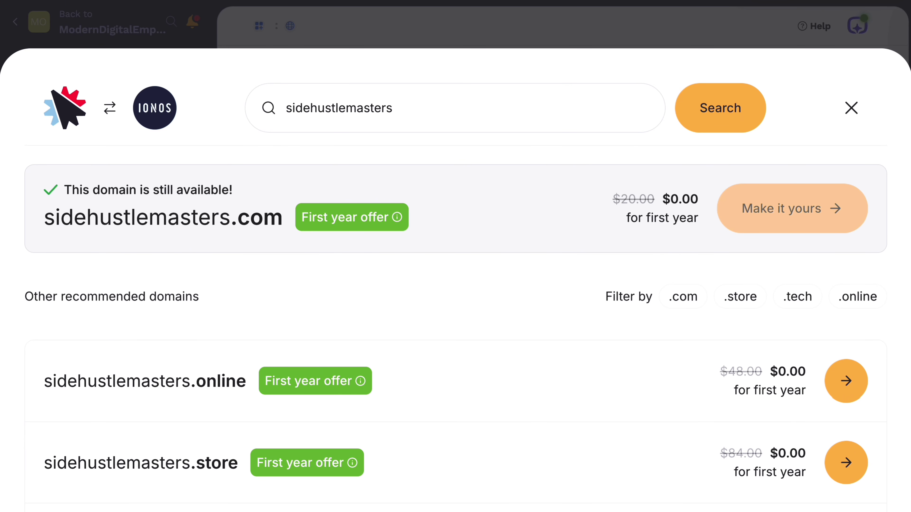
{"action": "left_click", "coordinate": [851, 108]}
- Browse the Theme Marketplace and preview the Real Estate Theme's pages, including Customer center and Course home
{"action": "scroll", "coordinate": [109, 211], "scroll_direction": "down", "scroll_amount": 1}
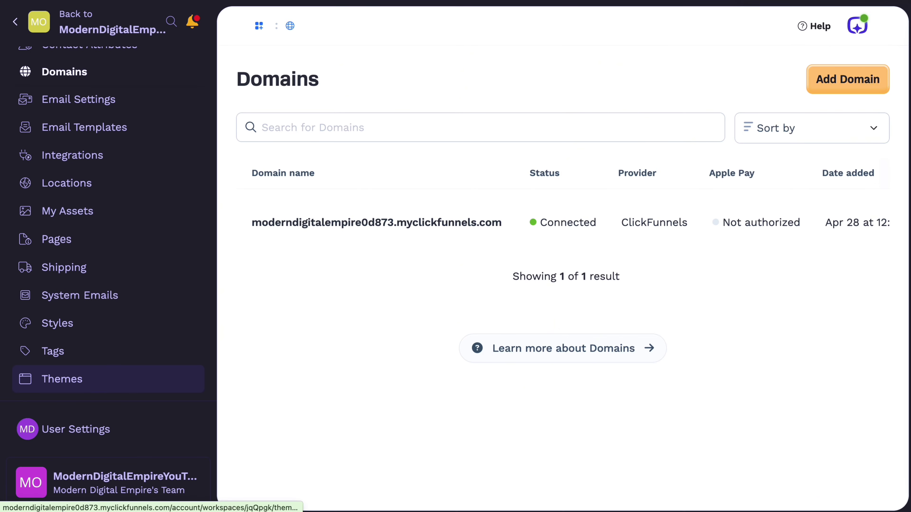
{"action": "left_click", "coordinate": [62, 378]}
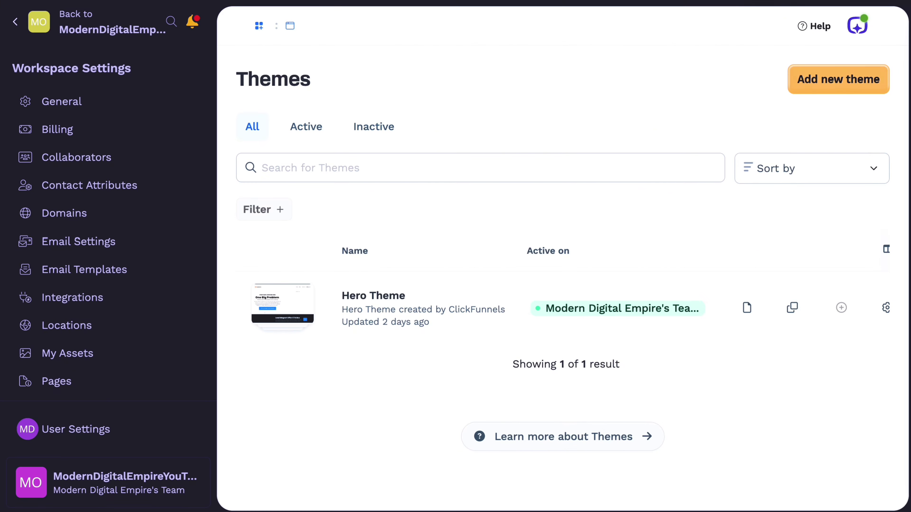
{"action": "scroll", "coordinate": [455, 279], "scroll_direction": "up", "scroll_amount": 3}
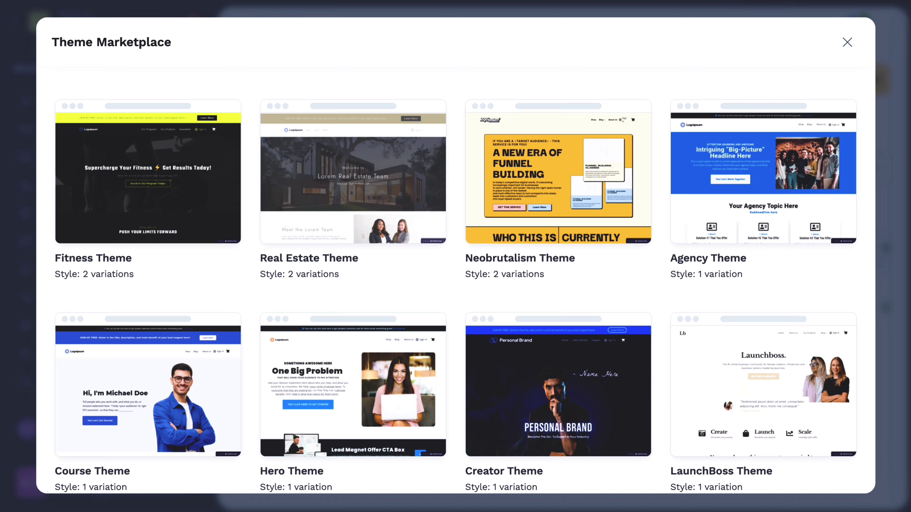
{"action": "left_click", "coordinate": [353, 173]}
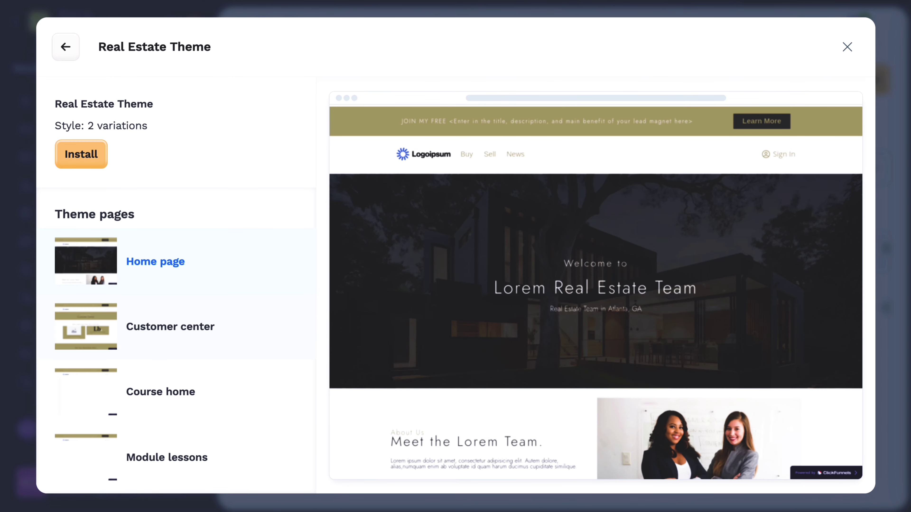
{"action": "left_click", "coordinate": [170, 327]}
{"action": "left_click", "coordinate": [161, 392]}
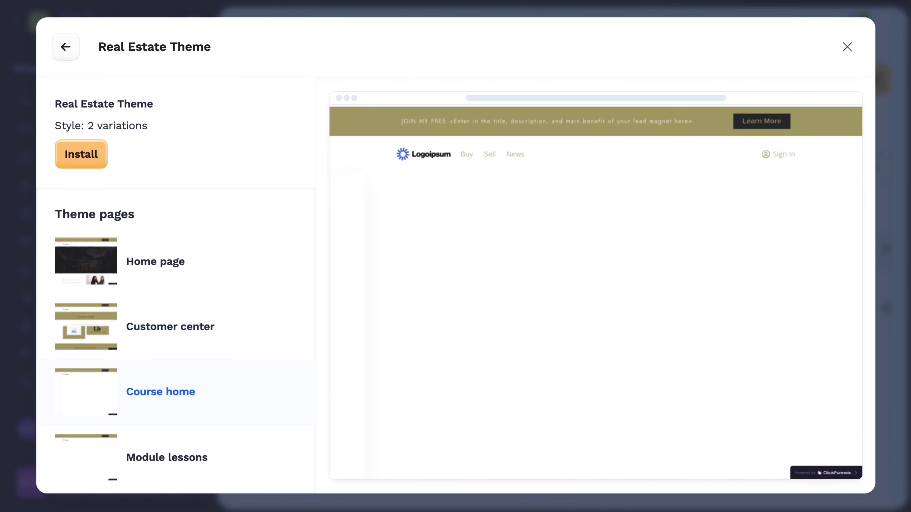
{"action": "scroll", "coordinate": [176, 358], "scroll_direction": "down", "scroll_amount": 8}
{"action": "left_click", "coordinate": [155, 273]}
{"action": "left_click", "coordinate": [155, 338]}
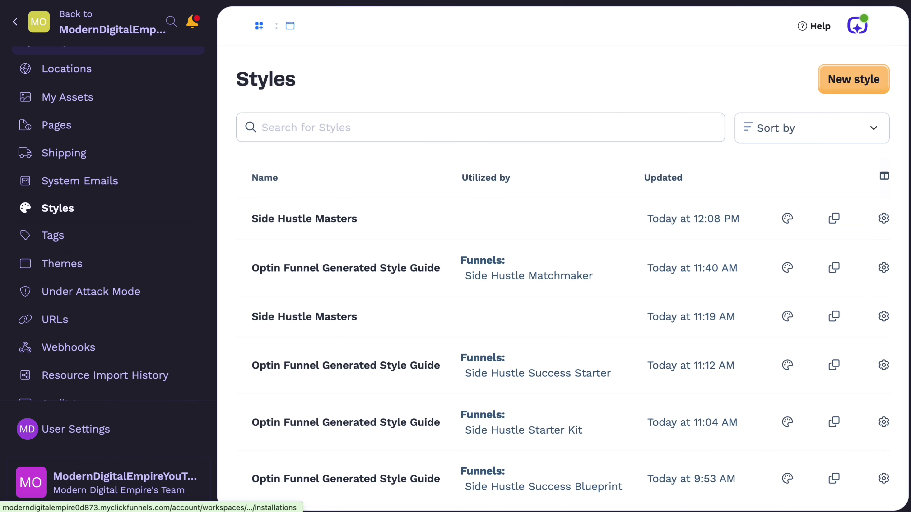
- Create a new style named "Side Hustle Masters" and open its color settings in the style editor
{"action": "scroll", "coordinate": [72, 194], "scroll_direction": "down", "scroll_amount": 1}
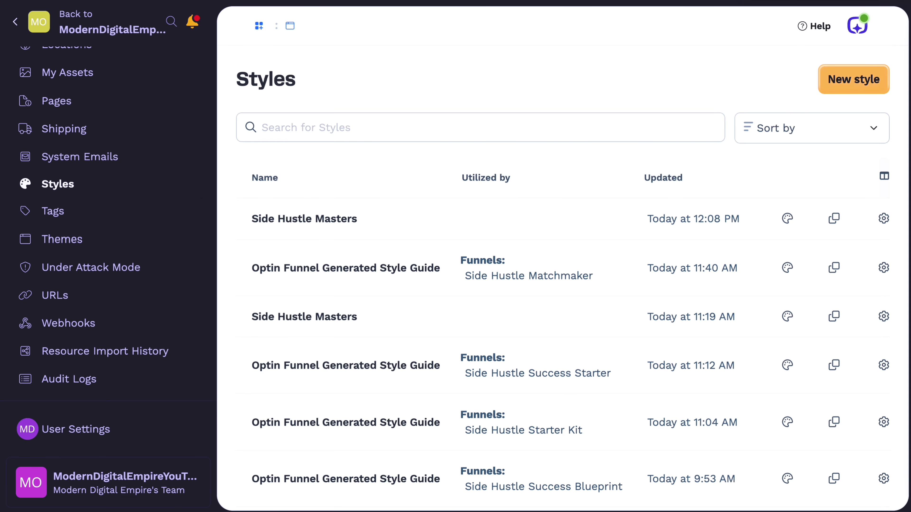
{"action": "left_click", "coordinate": [854, 79]}
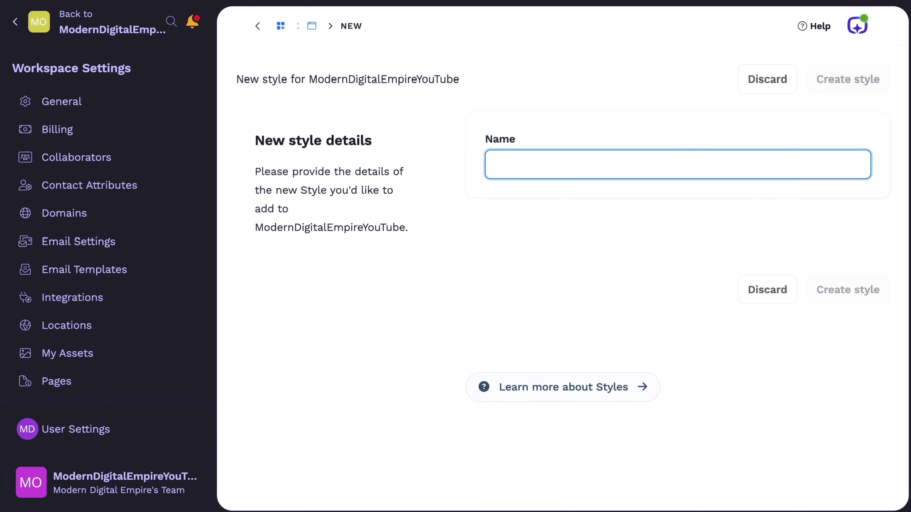
{"action": "type", "text": "Side Hustle Masters"}
{"action": "key", "text": "Return"}
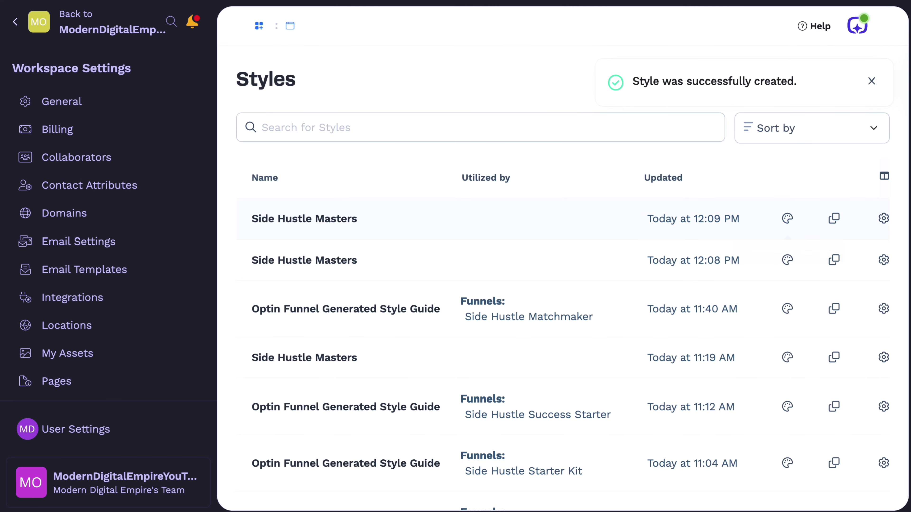
{"action": "left_click", "coordinate": [787, 218]}
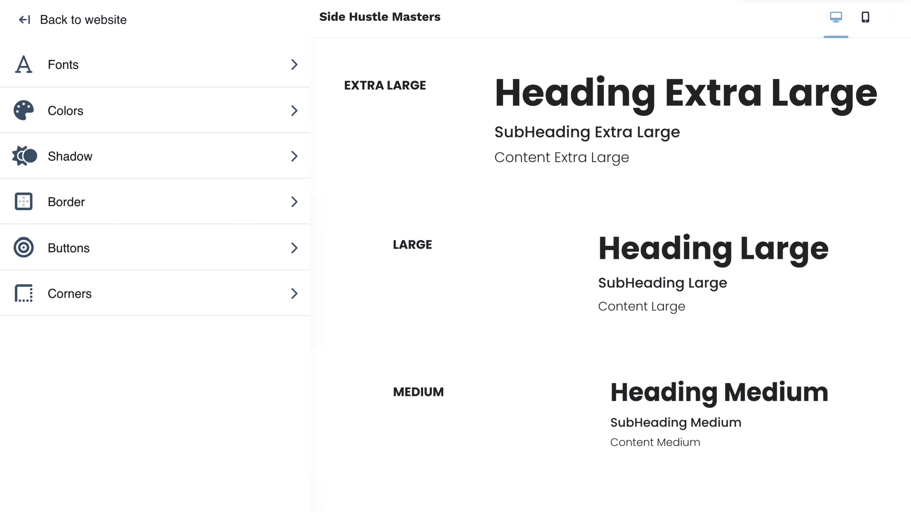
{"action": "left_click", "coordinate": [66, 111]}
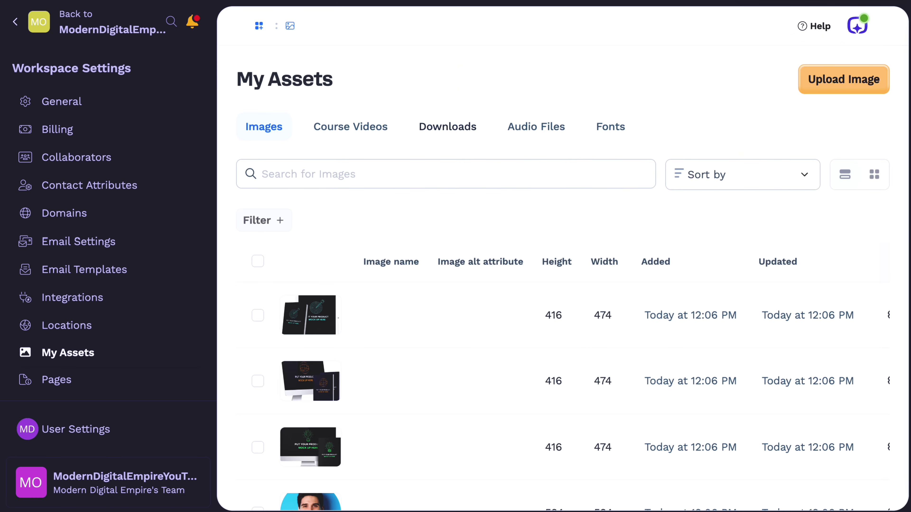
- Look through the Downloads and Course Videos in My Assets and return to the workspace dashboard
{"action": "left_click", "coordinate": [448, 126]}
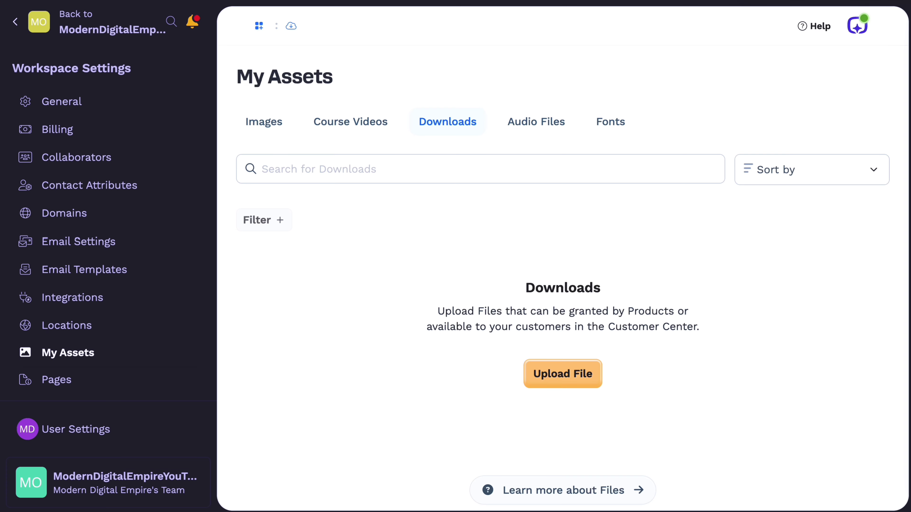
{"action": "left_click", "coordinate": [351, 121]}
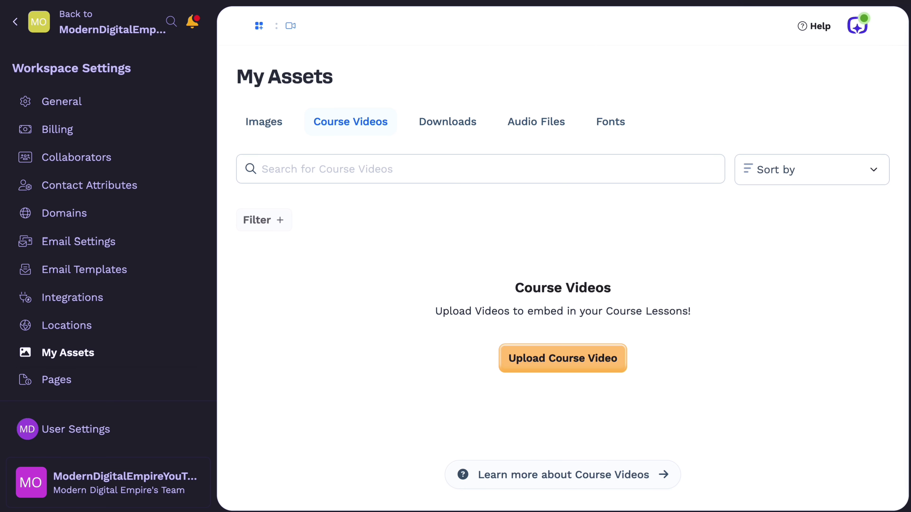
{"action": "left_click", "coordinate": [112, 21]}
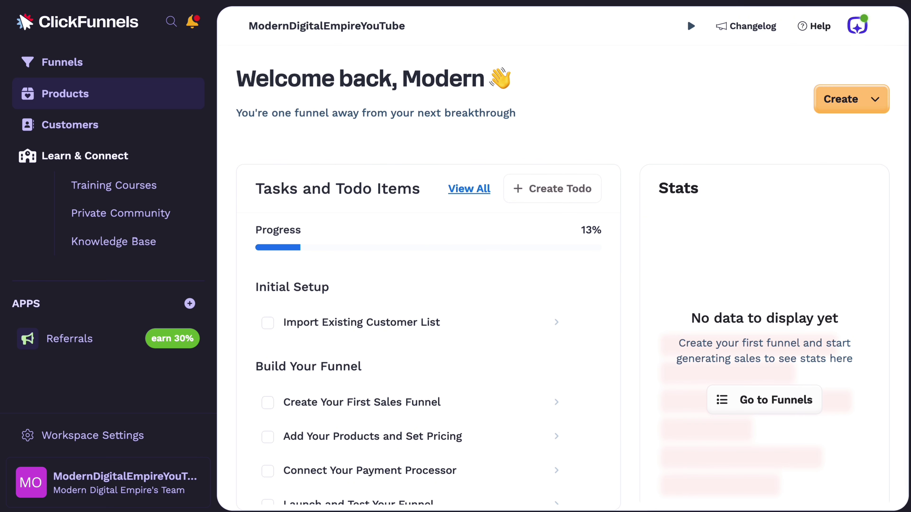
- Create a digital product named "Side Hustle Masters" with the description "Side Hustle eBook"
{"action": "left_click", "coordinate": [64, 94]}
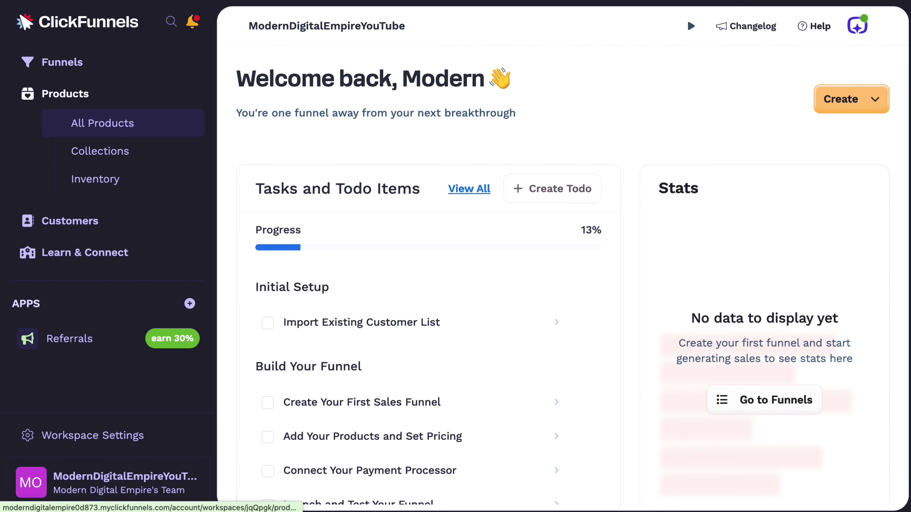
{"action": "left_click", "coordinate": [102, 123]}
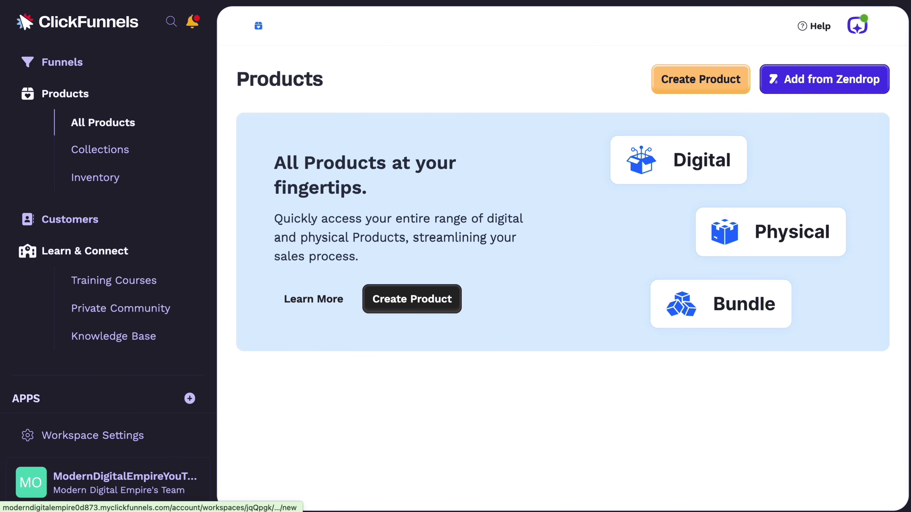
{"action": "left_click", "coordinate": [412, 299]}
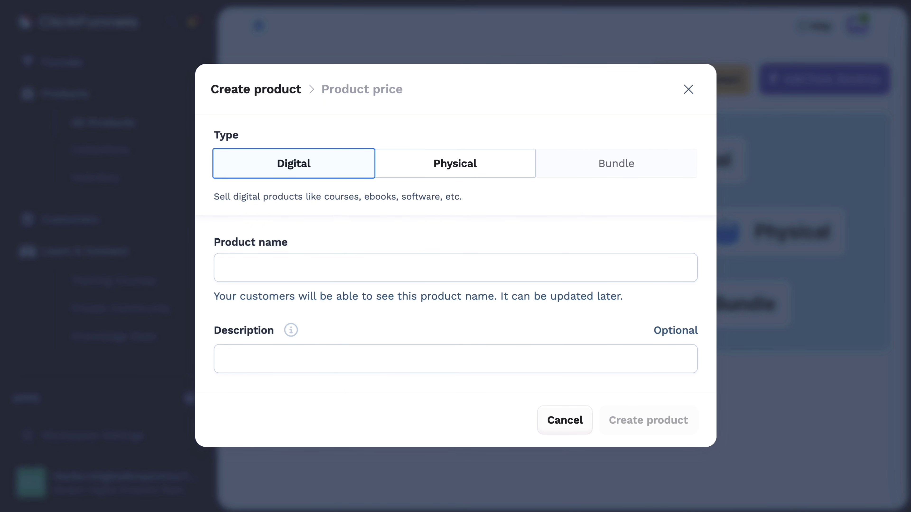
{"action": "left_click", "coordinate": [455, 163]}
{"action": "left_click", "coordinate": [293, 164]}
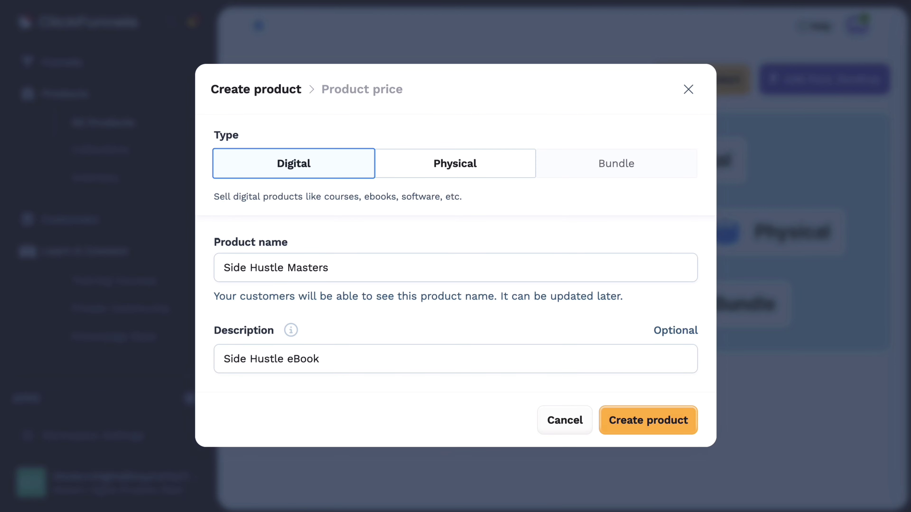
{"action": "left_click", "coordinate": [648, 420]}
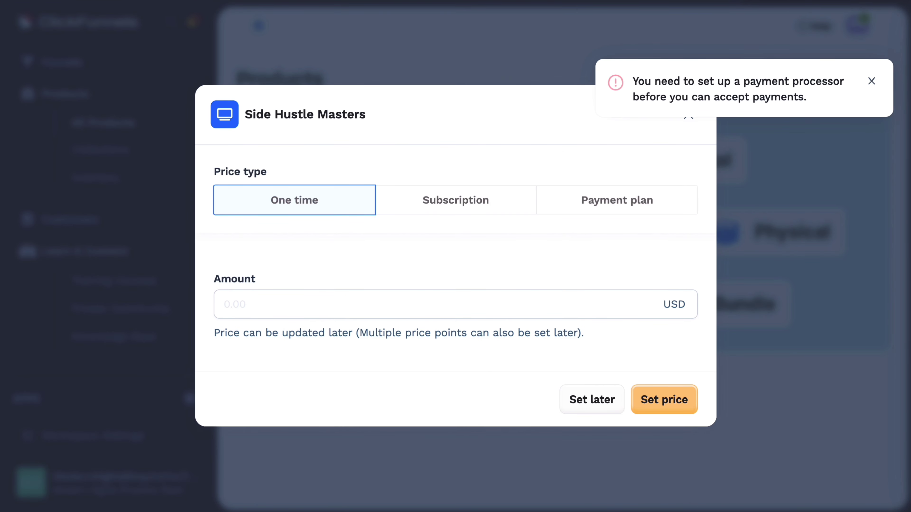
- Check the subscription and payment plan price types, and set a one-time price of 27 USD for the product
{"action": "left_click", "coordinate": [234, 304]}
{"action": "type", "text": "27"}
{"action": "key", "text": "Tab"}
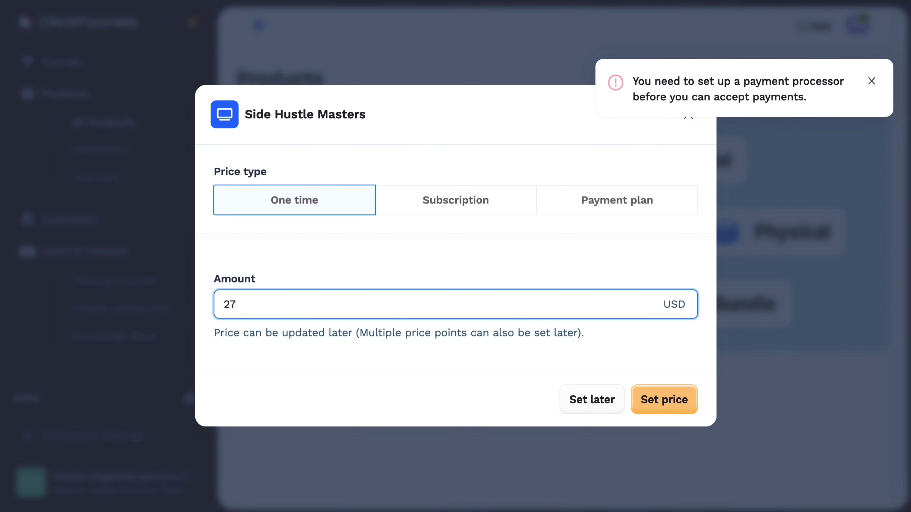
{"action": "left_click", "coordinate": [455, 200]}
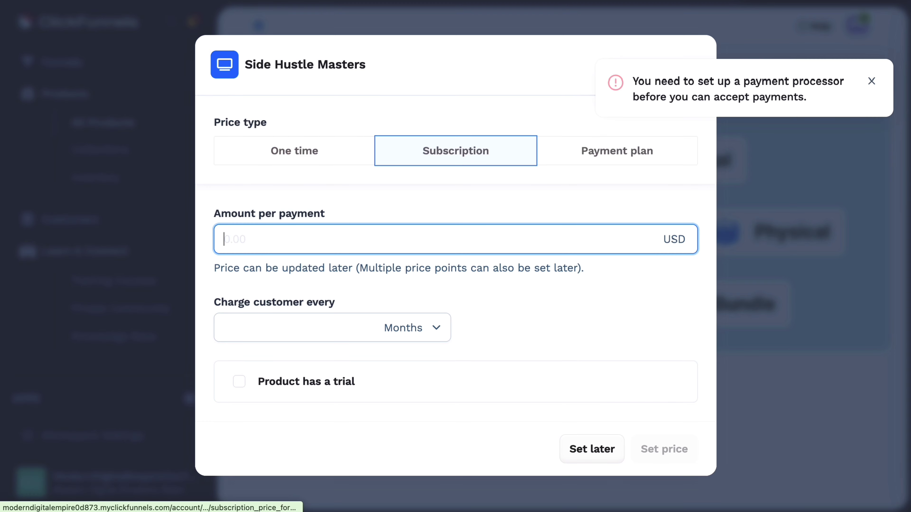
{"action": "left_click", "coordinate": [617, 151]}
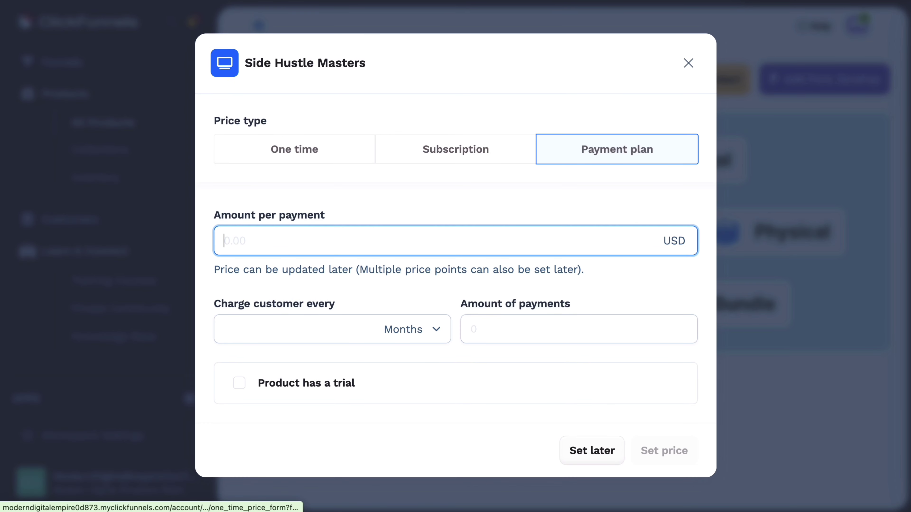
{"action": "left_click", "coordinate": [294, 150]}
{"action": "left_click", "coordinate": [294, 304]}
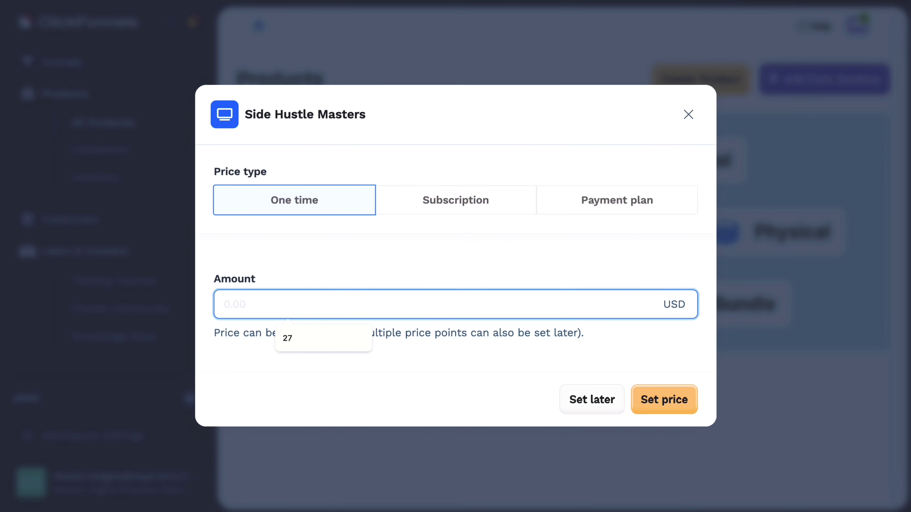
{"action": "type", "text": "27"}
{"action": "left_click", "coordinate": [664, 399]}
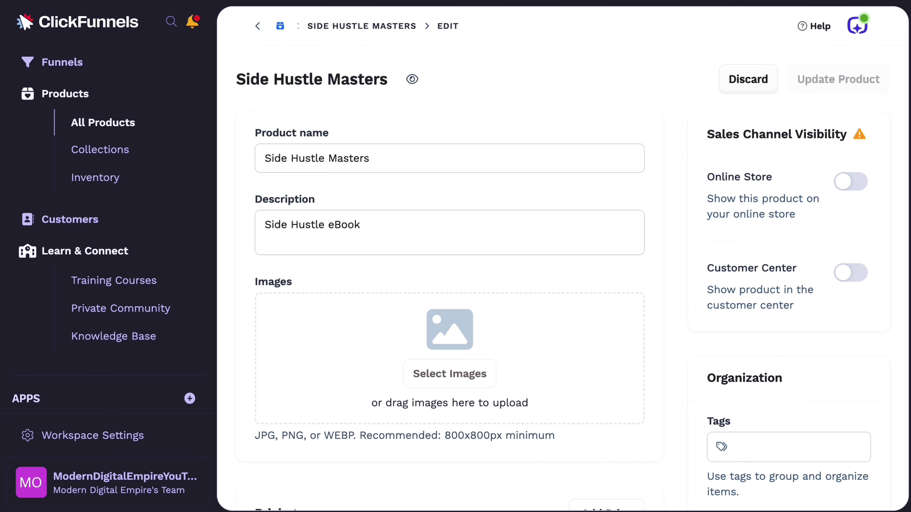
- Look at the Freepik and Pixabay sources in the product's image gallery and close it without selecting an image
{"action": "scroll", "coordinate": [572, 261], "scroll_direction": "down", "scroll_amount": 3}
{"action": "left_click", "coordinate": [450, 290]}
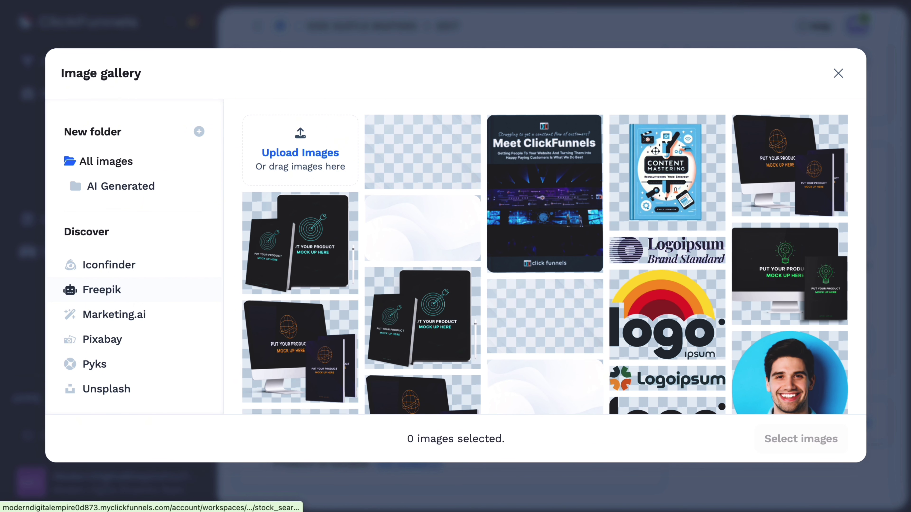
{"action": "left_click", "coordinate": [102, 290]}
{"action": "left_click", "coordinate": [103, 339]}
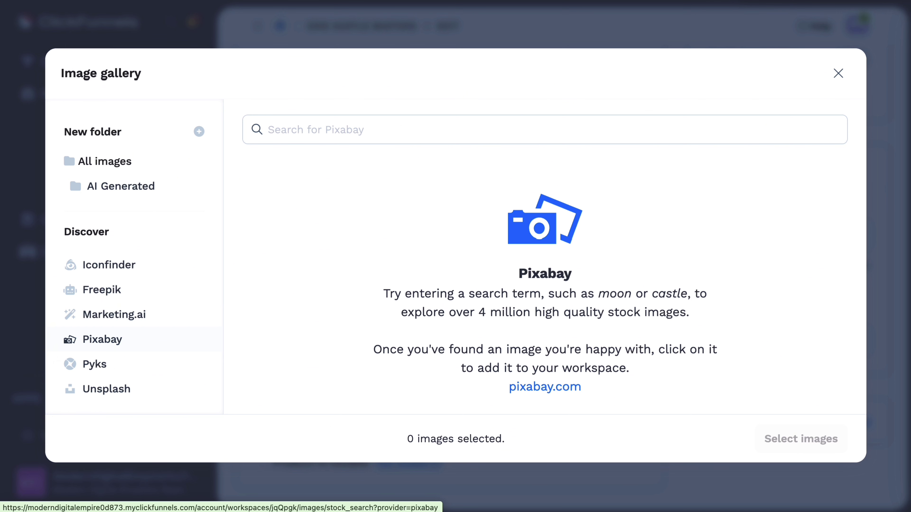
{"action": "key", "text": "Escape"}
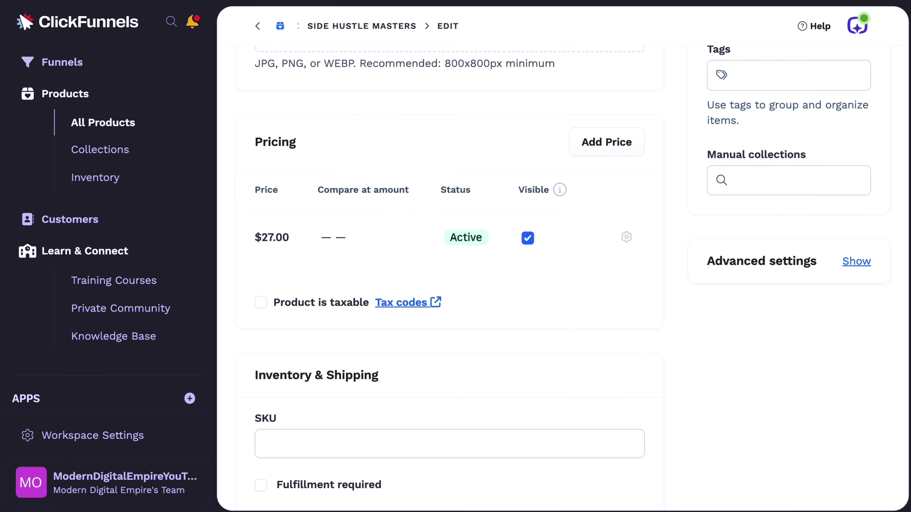
- Review the product's settings from pricing and inventory through SEO and sharing, and return to the product name and visibility options
{"action": "scroll", "coordinate": [449, 251], "scroll_direction": "down", "scroll_amount": 6}
{"action": "scroll", "coordinate": [448, 252], "scroll_direction": "down", "scroll_amount": 15}
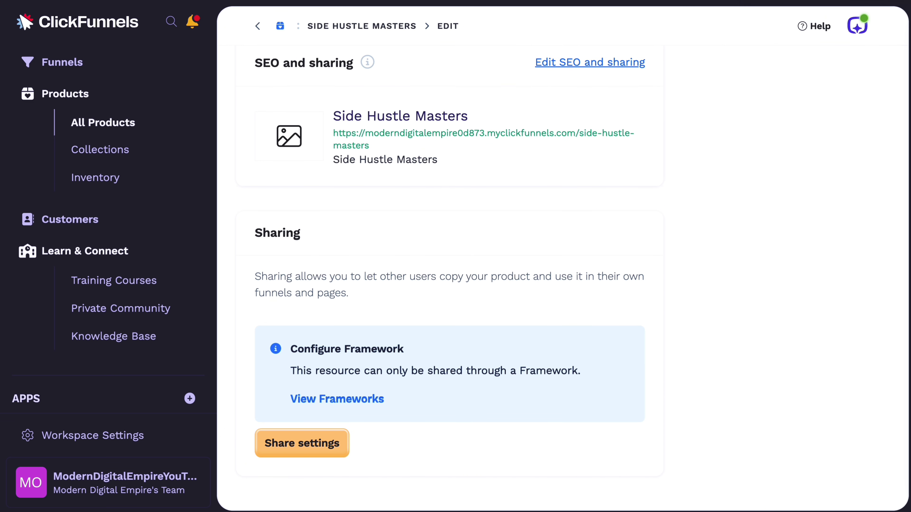
{"action": "scroll", "coordinate": [448, 252], "scroll_direction": "down", "scroll_amount": 2}
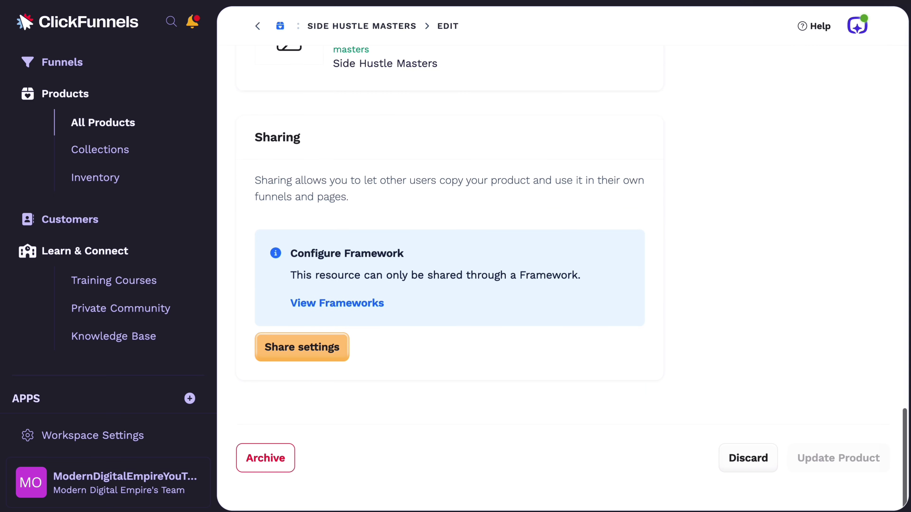
{"action": "scroll", "coordinate": [448, 251], "scroll_direction": "up", "scroll_amount": 20}
{"action": "scroll", "coordinate": [448, 251], "scroll_direction": "up", "scroll_amount": 5}
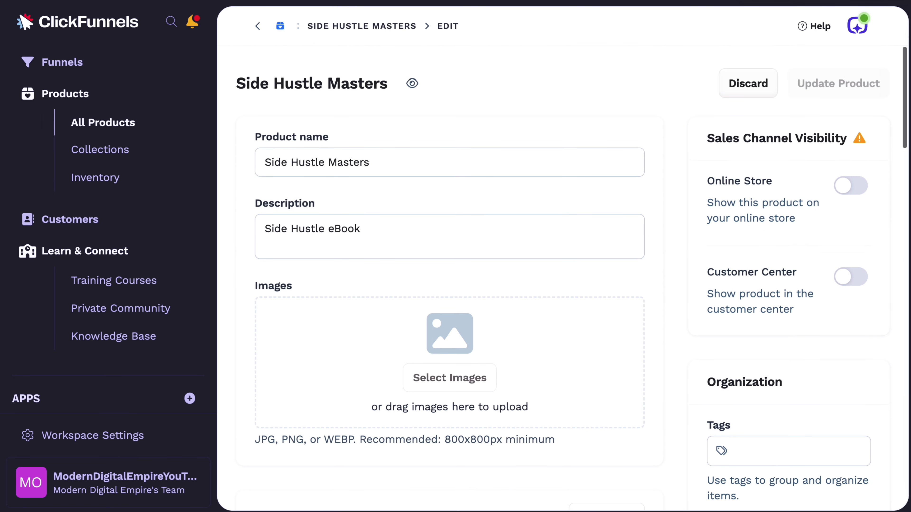
- Look through the product Collections and Inventory pages and the customer Contacts, Segments and Imports pages
{"action": "left_click", "coordinate": [100, 149]}
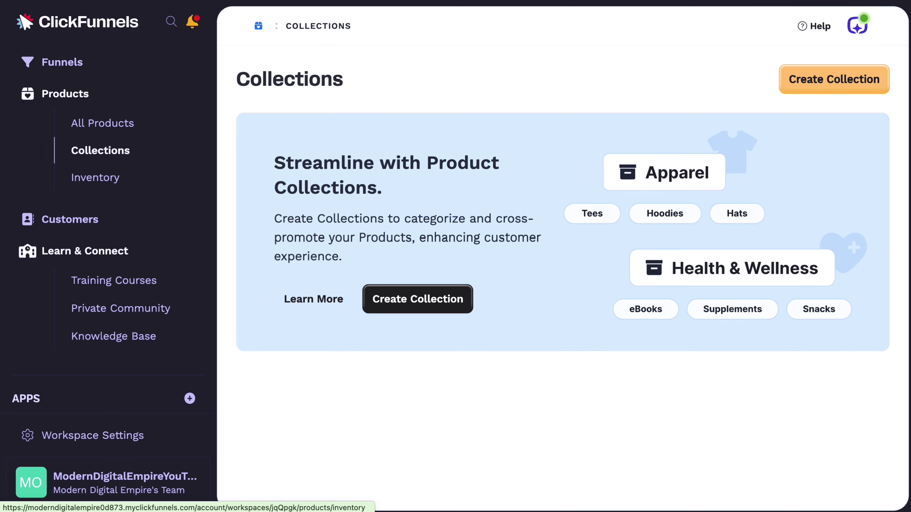
{"action": "left_click", "coordinate": [95, 177]}
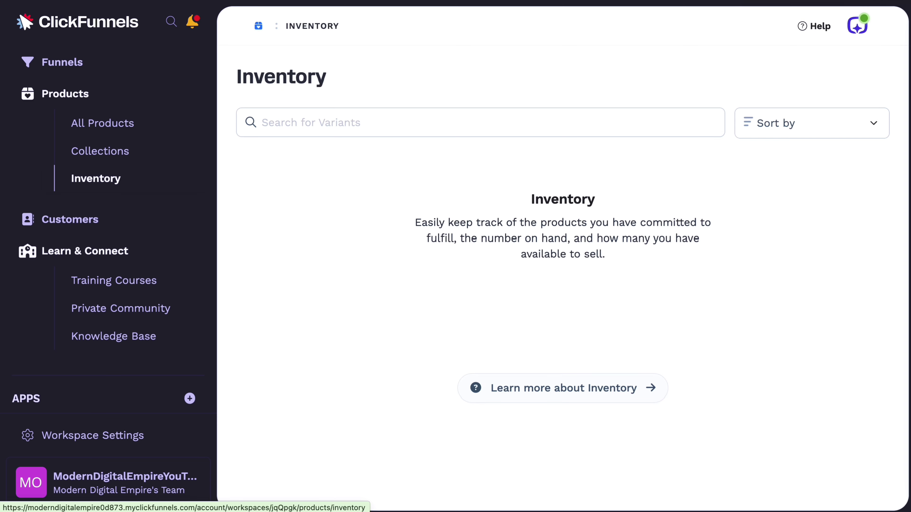
{"action": "left_click", "coordinate": [70, 219]}
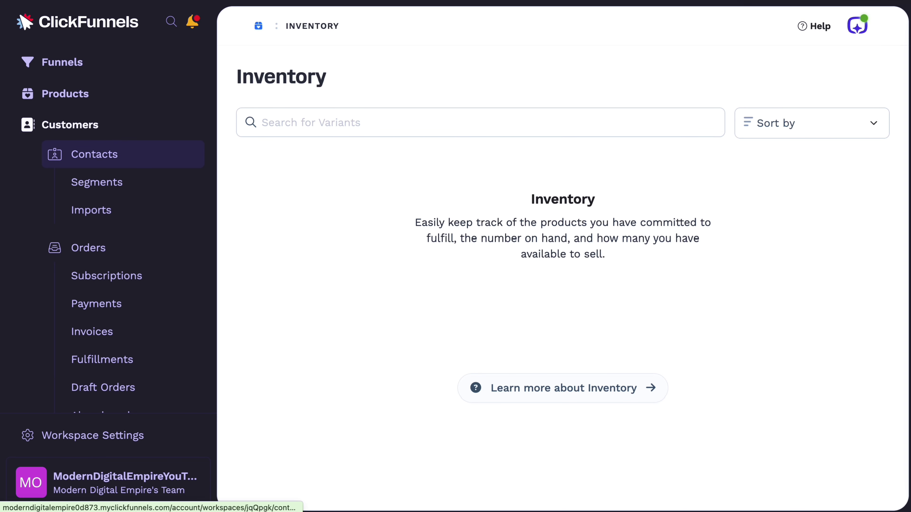
{"action": "left_click", "coordinate": [94, 154]}
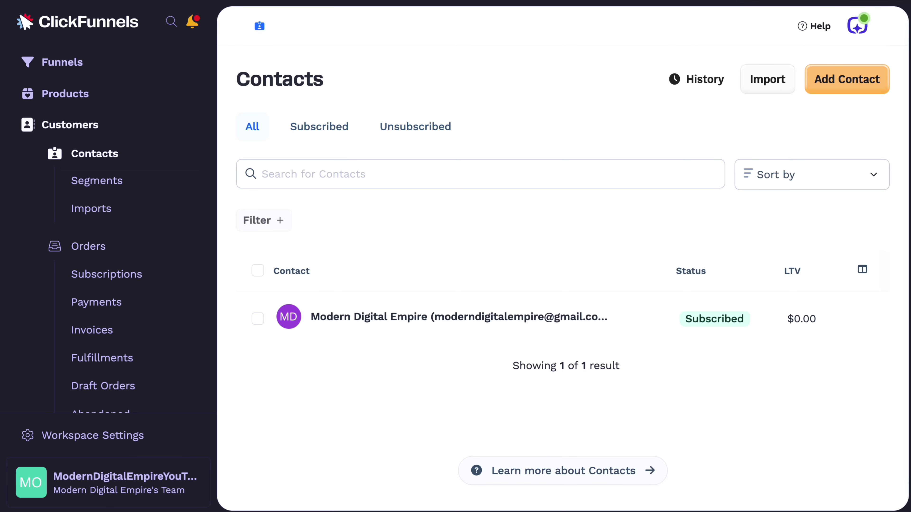
{"action": "left_click", "coordinate": [96, 181]}
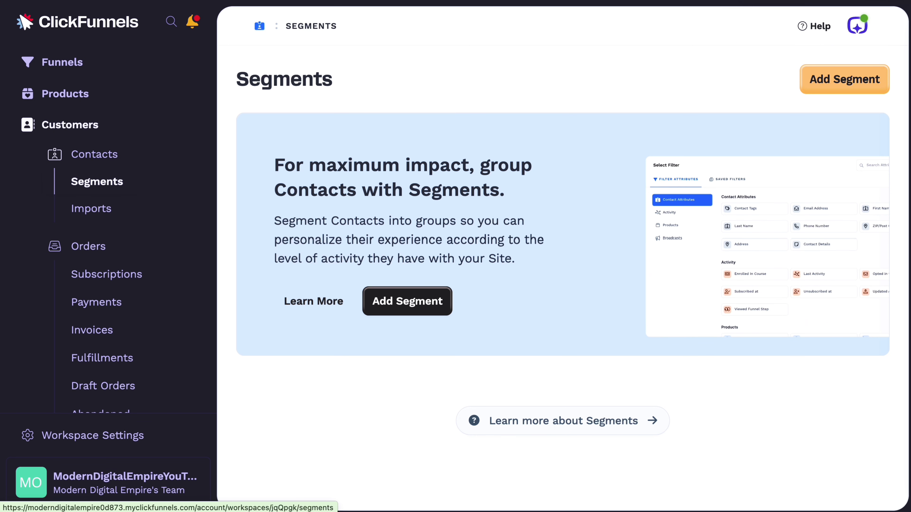
{"action": "left_click", "coordinate": [91, 209]}
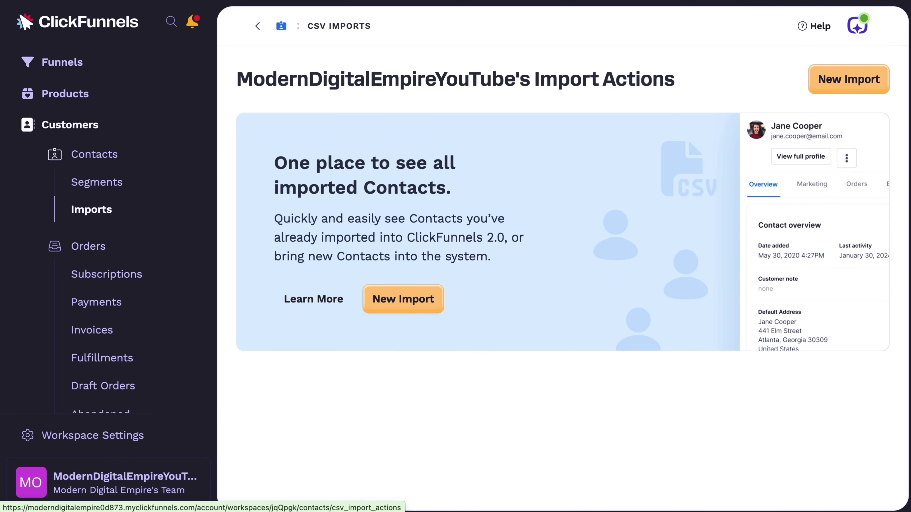
- View the Orders overview and the Abandoned Orders page in the customers area
{"action": "left_click", "coordinate": [88, 246]}
{"action": "scroll", "coordinate": [106, 215], "scroll_direction": "down", "scroll_amount": 3}
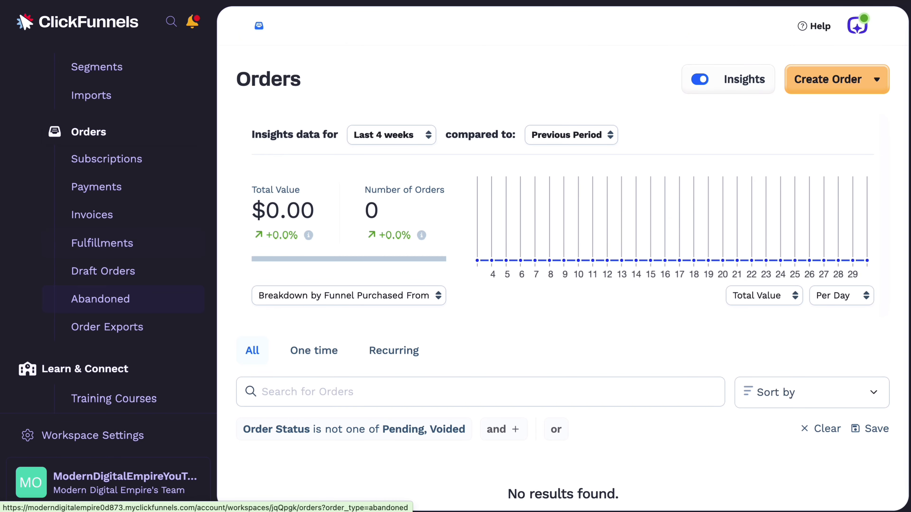
{"action": "left_click", "coordinate": [101, 299]}
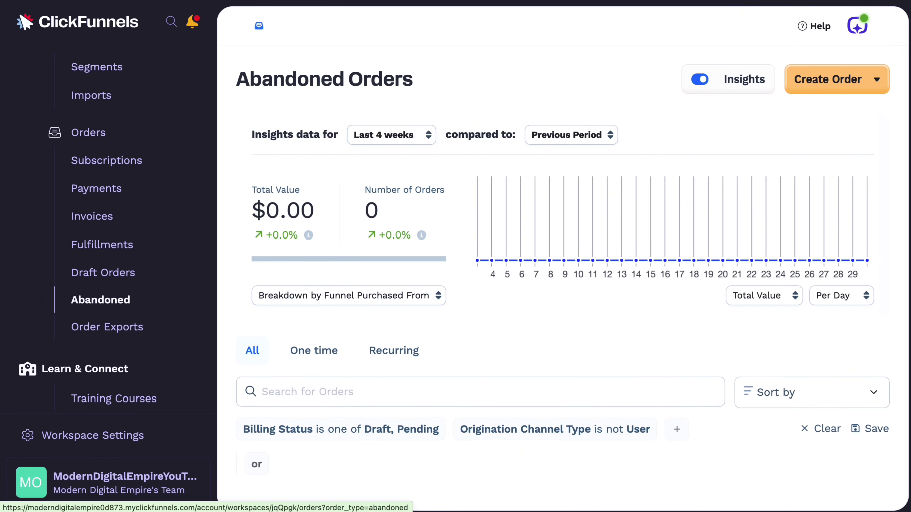
{"action": "scroll", "coordinate": [101, 299], "scroll_direction": "down", "scroll_amount": 5}
{"action": "left_click", "coordinate": [87, 201]}
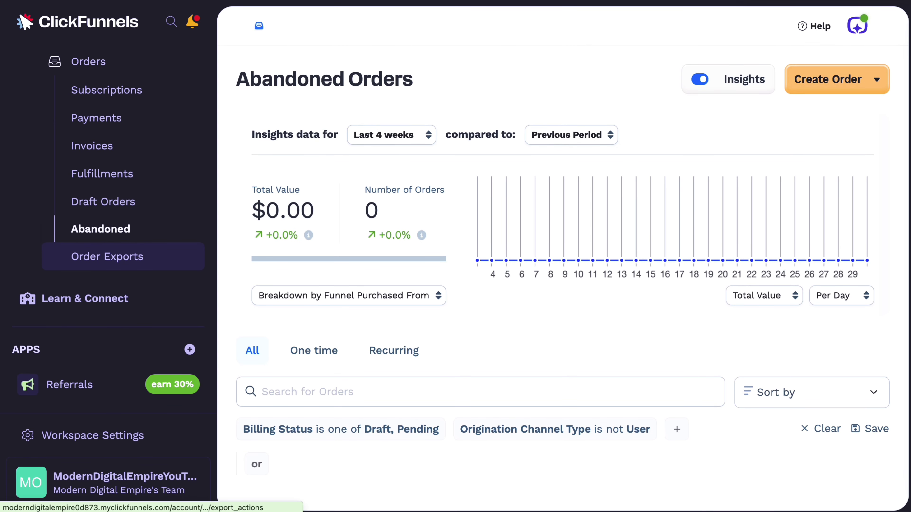
- Browse the Sales & Commerce and Marketing & Communication apps, and open Private Community under Learn & Connect
{"action": "left_click", "coordinate": [85, 299]}
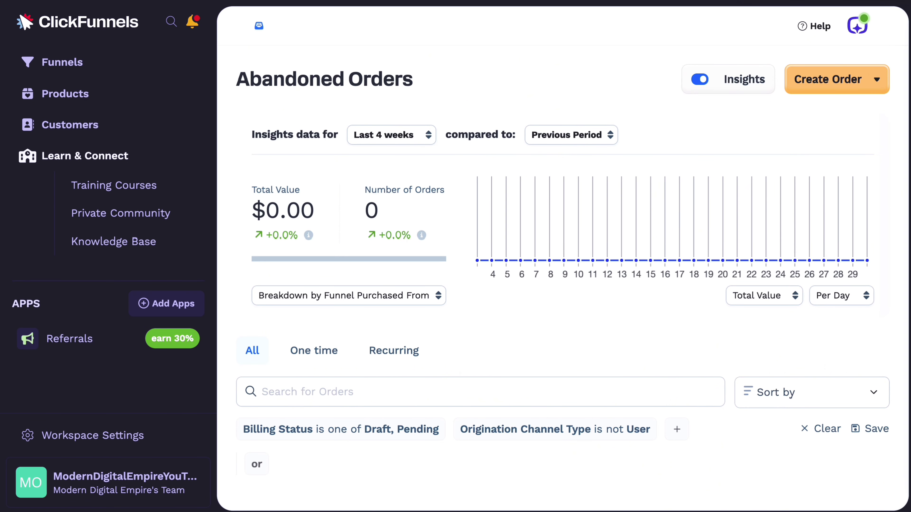
{"action": "left_click", "coordinate": [166, 304]}
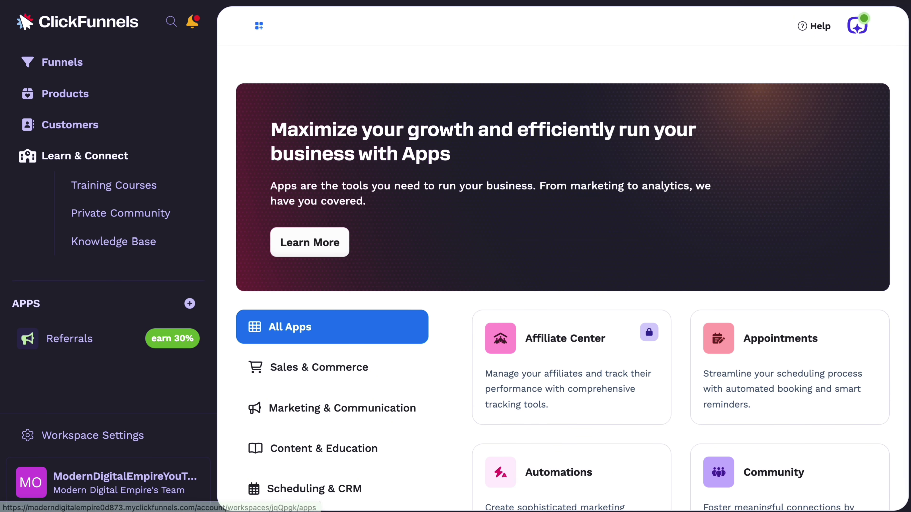
{"action": "scroll", "coordinate": [332, 273], "scroll_direction": "down", "scroll_amount": 3}
{"action": "left_click", "coordinate": [319, 248]}
{"action": "scroll", "coordinate": [319, 248], "scroll_direction": "down", "scroll_amount": 3}
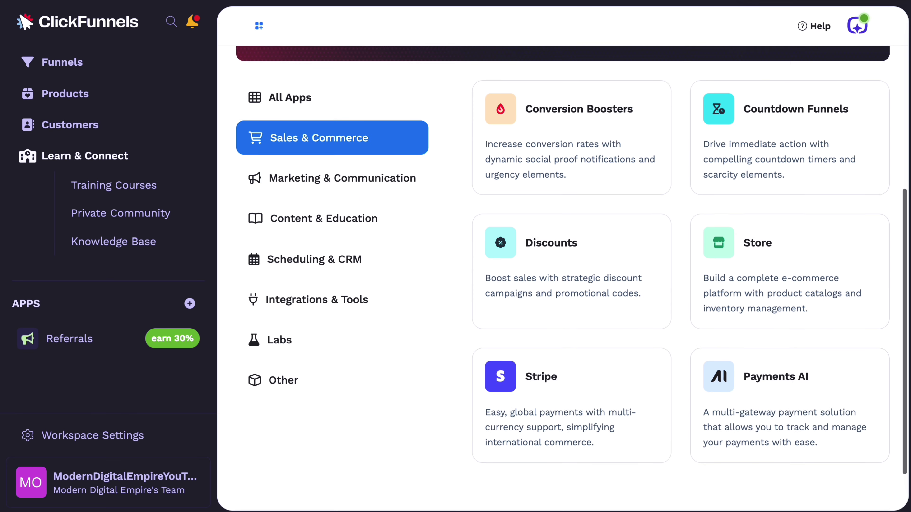
{"action": "left_click", "coordinate": [332, 146]}
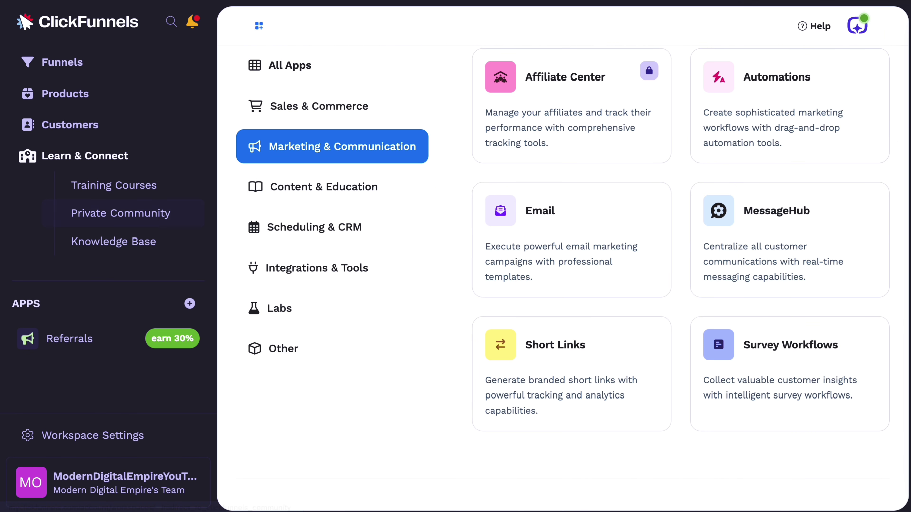
{"action": "left_click", "coordinate": [120, 213]}
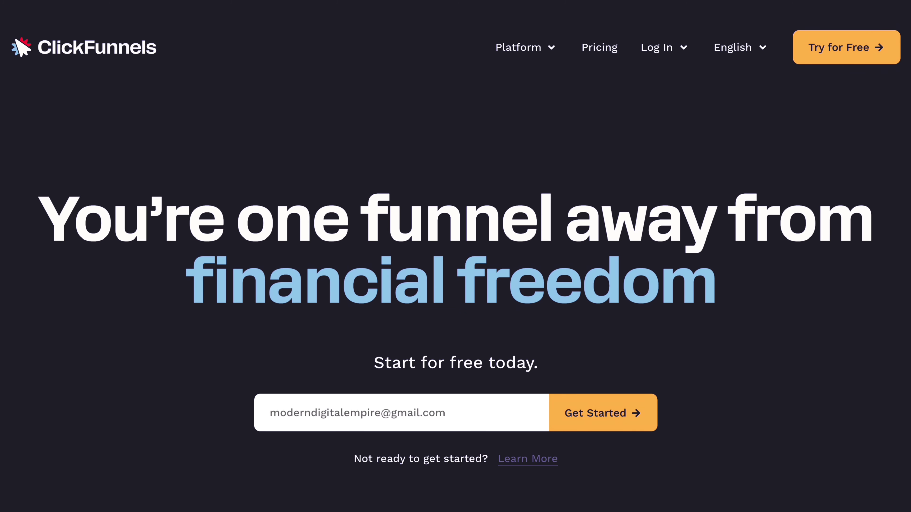
- On the ClickFunnels website, view the pricing plans and the home page's Your Funnel section
{"action": "left_click", "coordinate": [599, 47]}
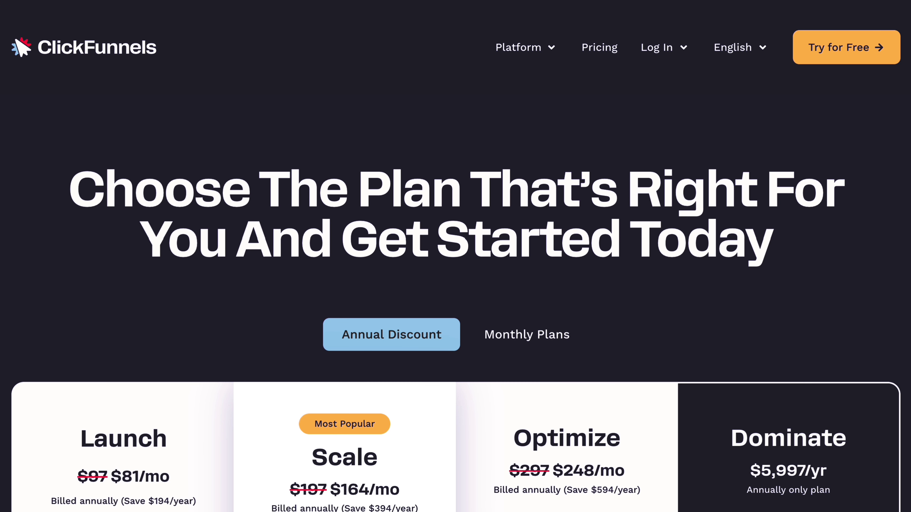
{"action": "scroll", "coordinate": [456, 256], "scroll_direction": "down", "scroll_amount": 10}
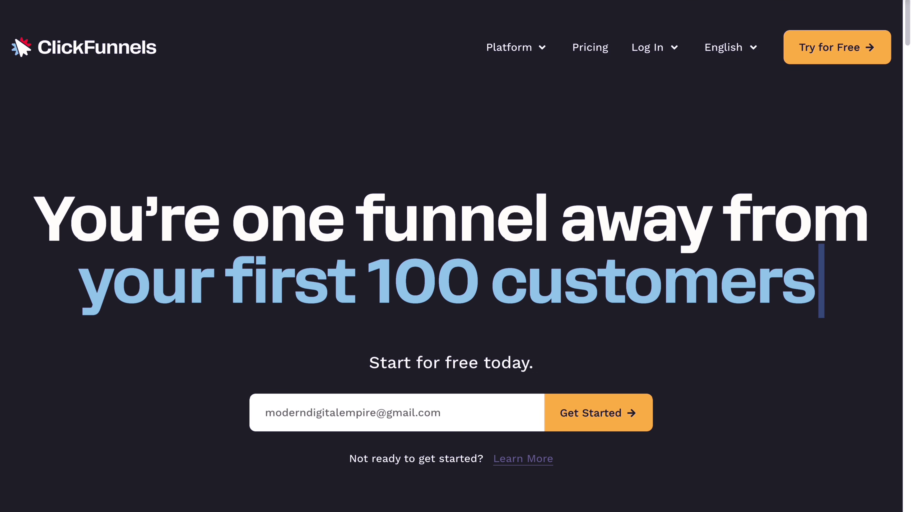
{"action": "scroll", "coordinate": [455, 256], "scroll_direction": "down", "scroll_amount": 10}
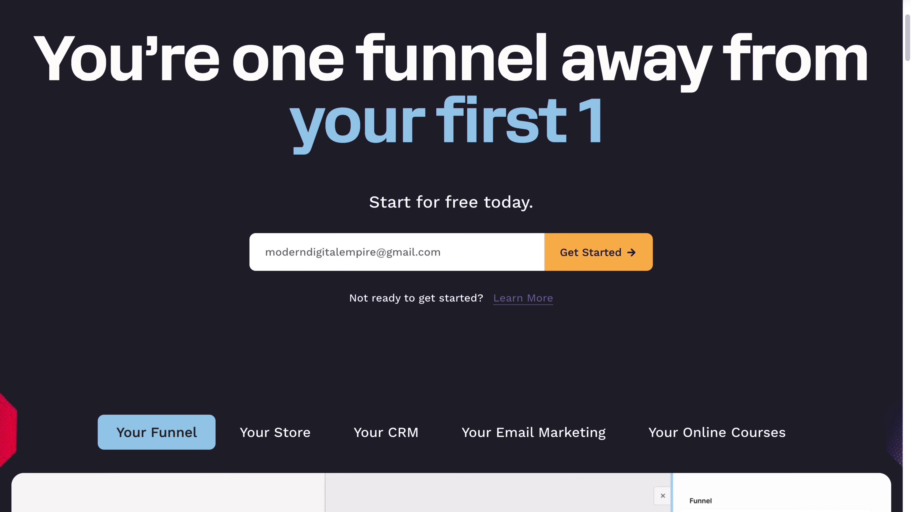
{"action": "scroll", "coordinate": [456, 256], "scroll_direction": "down", "scroll_amount": 4}
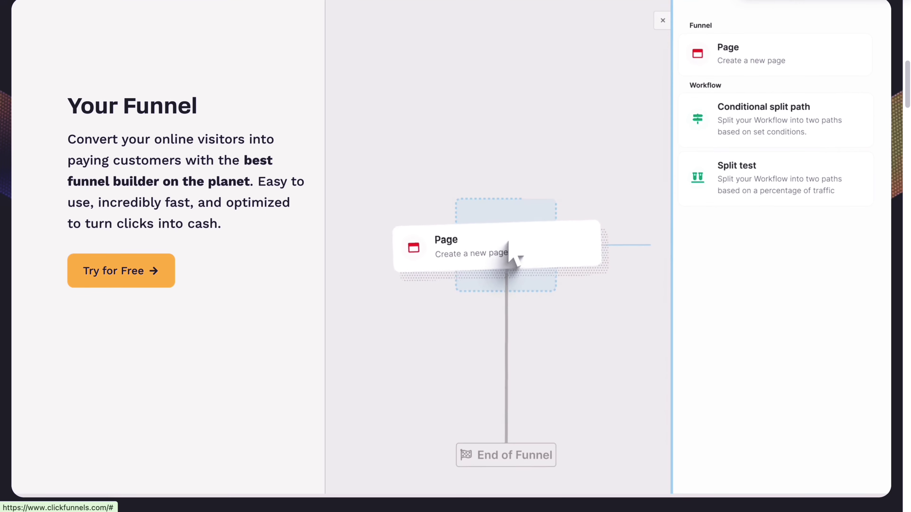